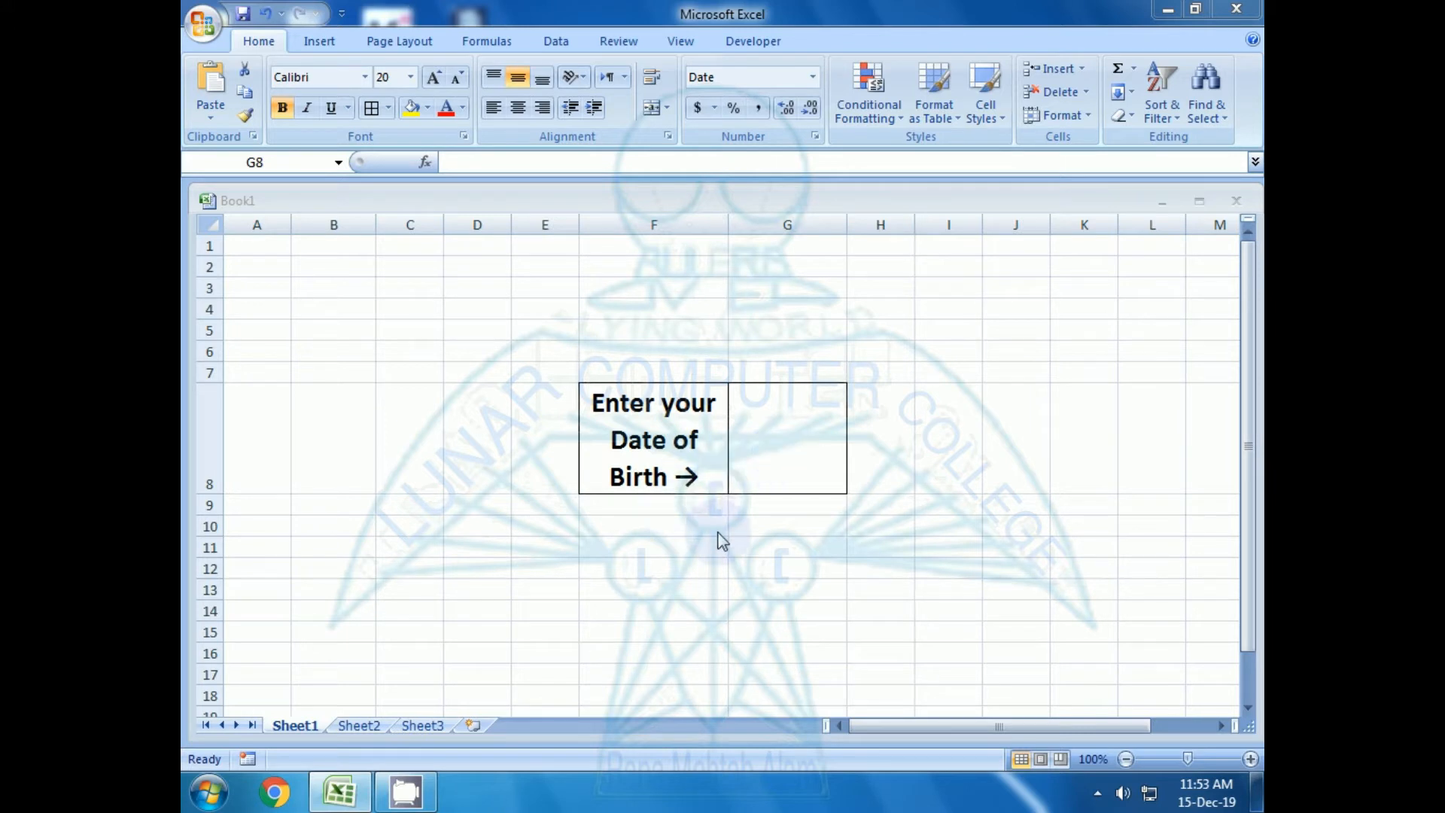
Enter today's date in day-month-year form in cell G8 to test the formula in F8, and clear G8 again
left_click(777, 463)
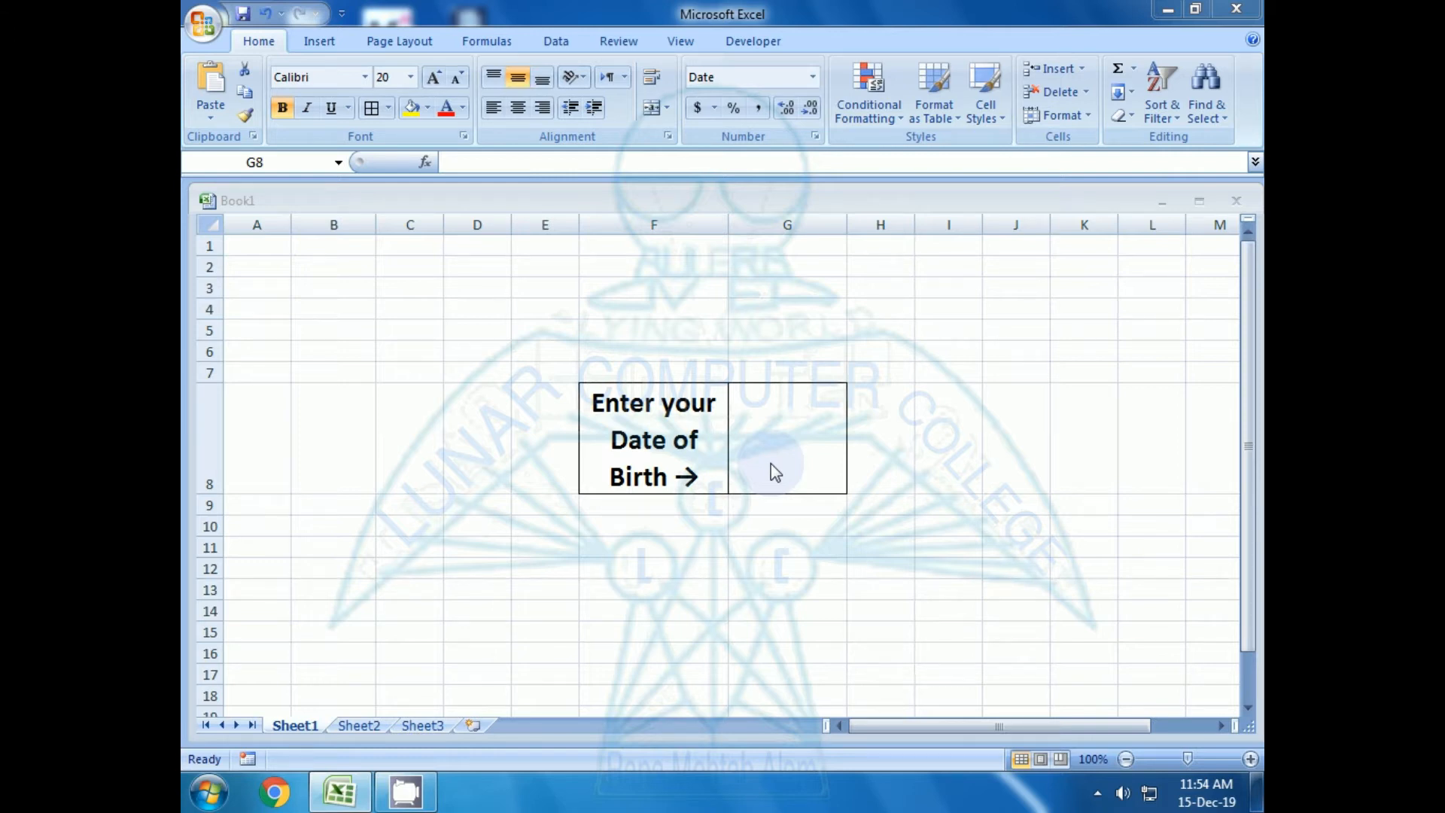
left_click(775, 472)
key("End")
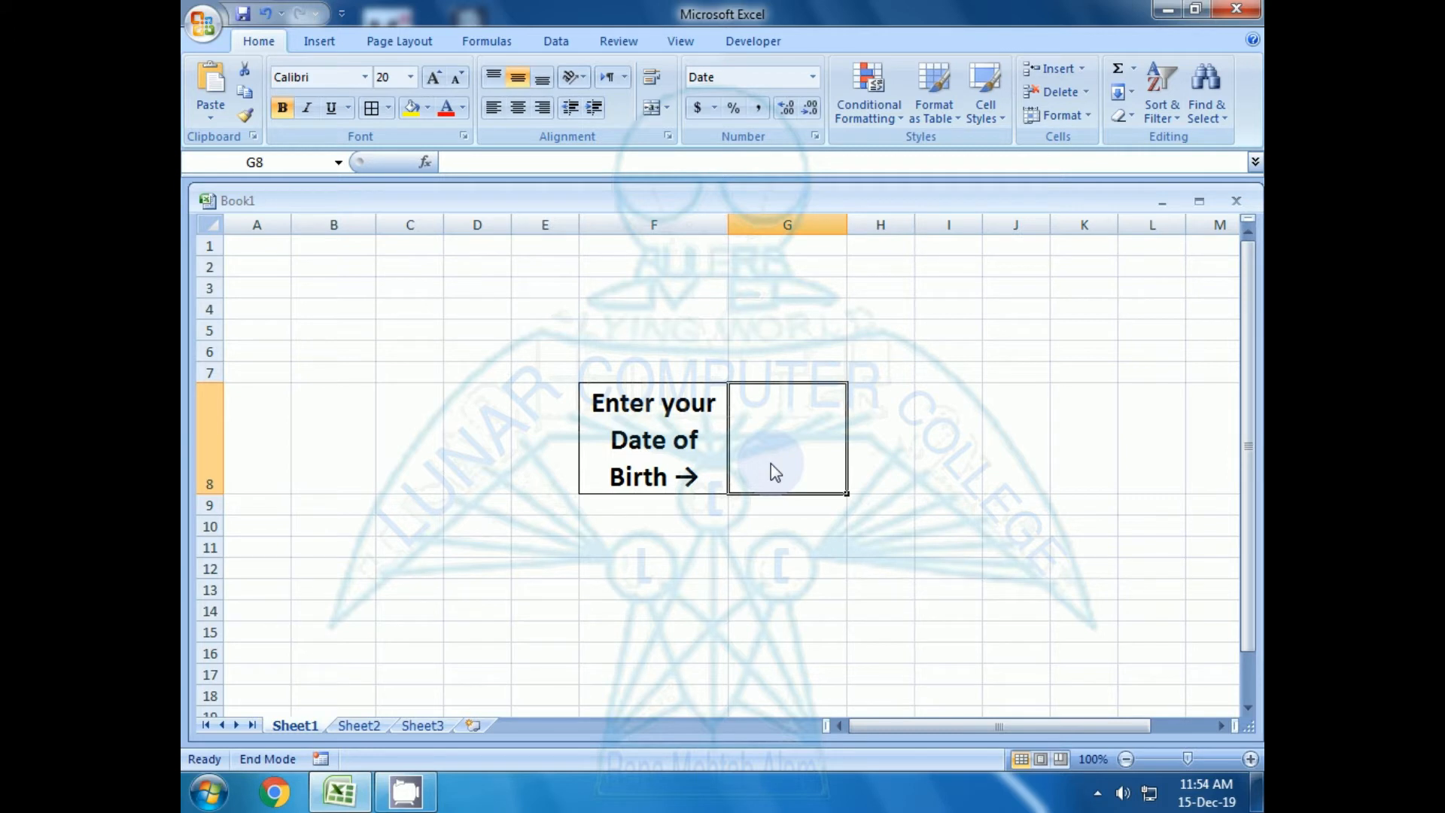
type("15")
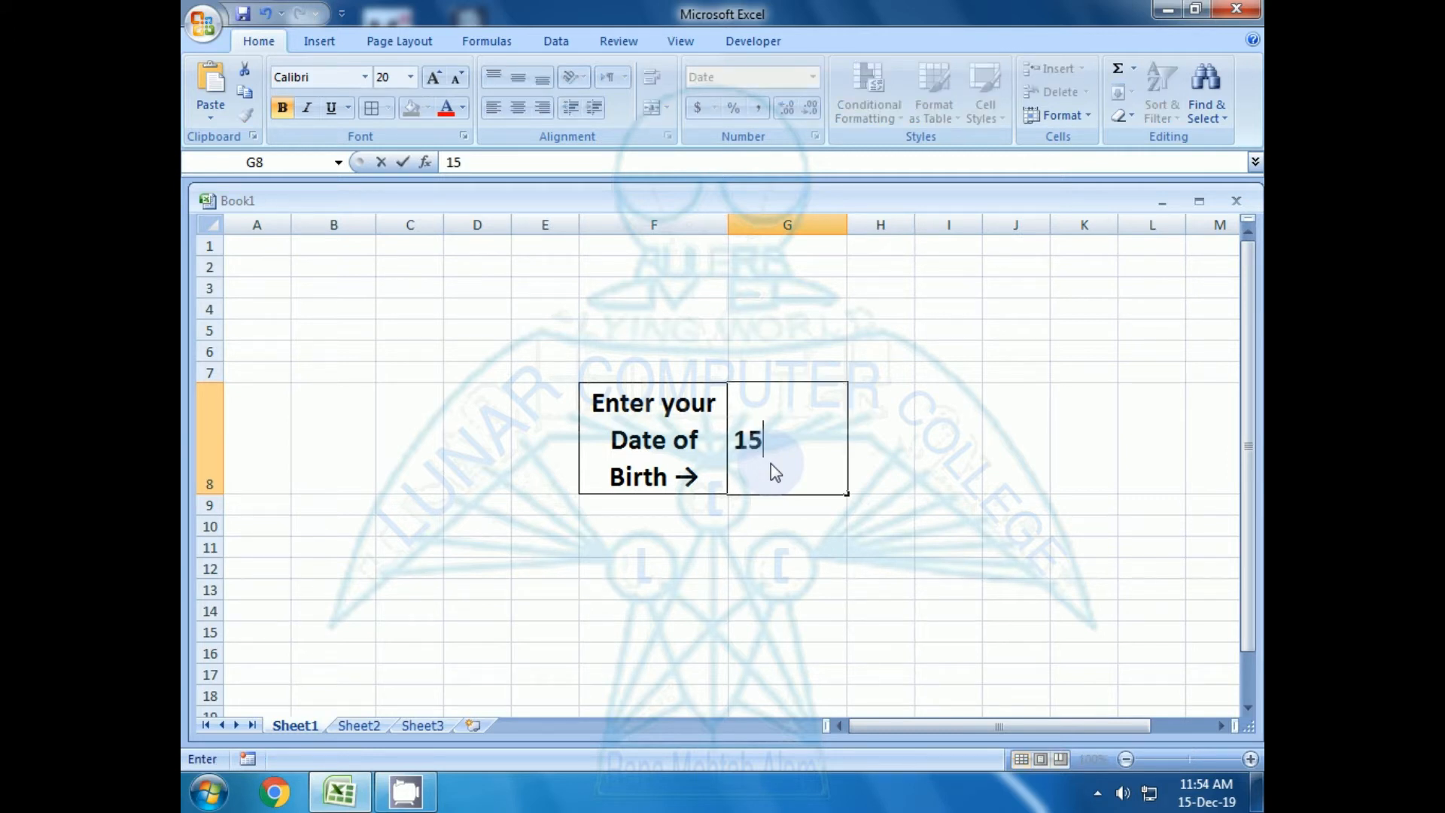
type("-12-2019")
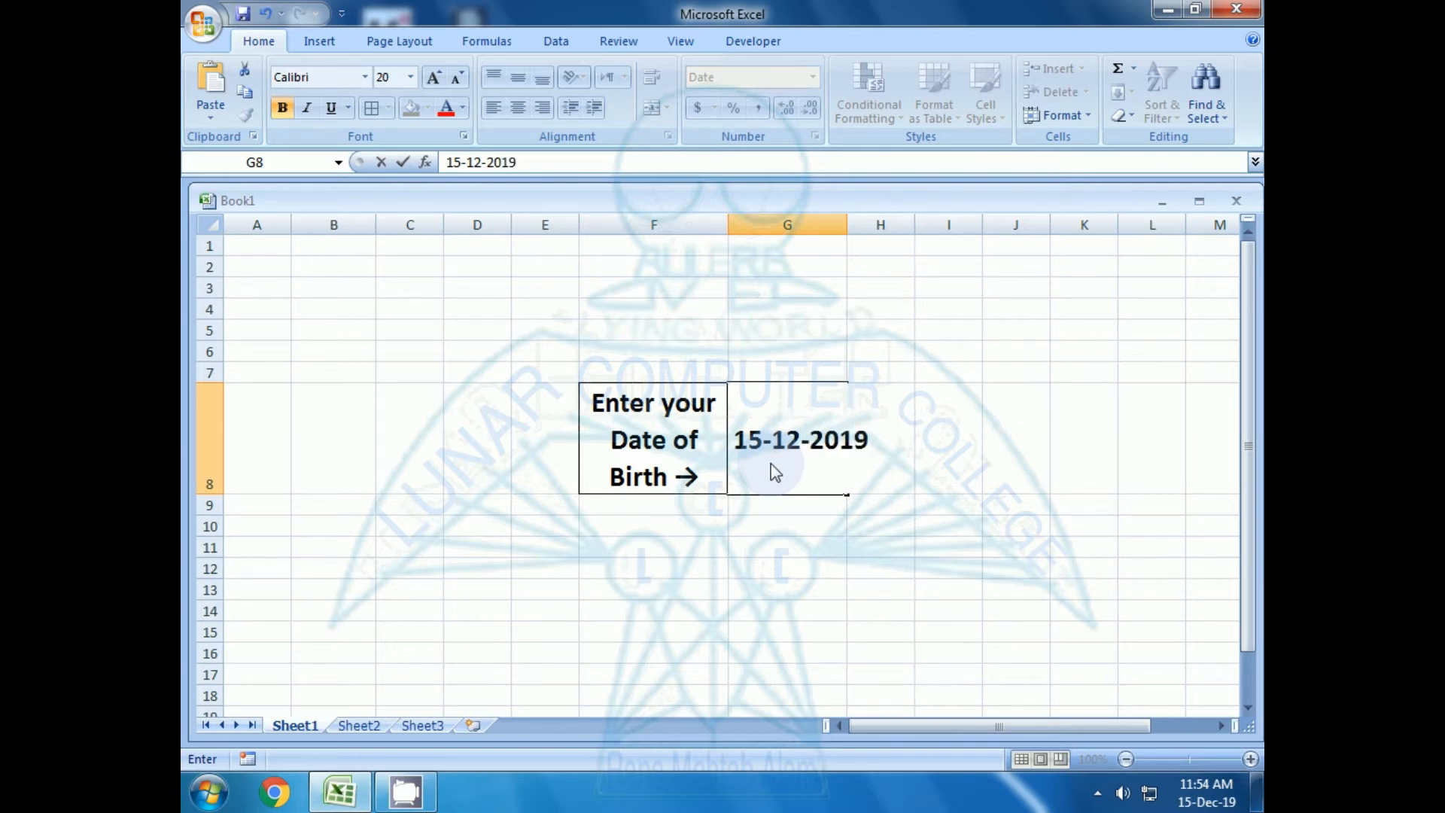
key("Return")
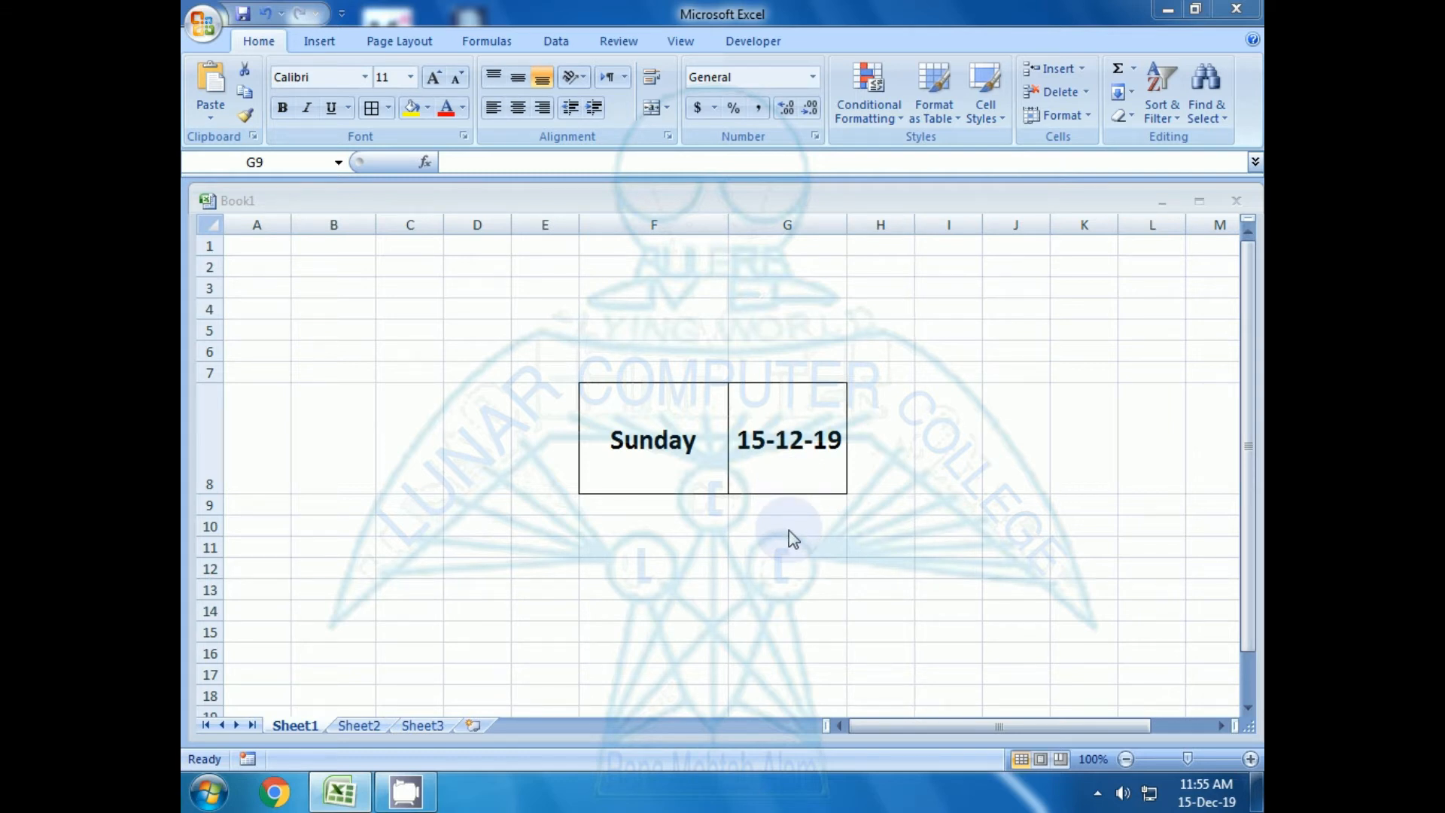
left_click(790, 456)
key("Delete")
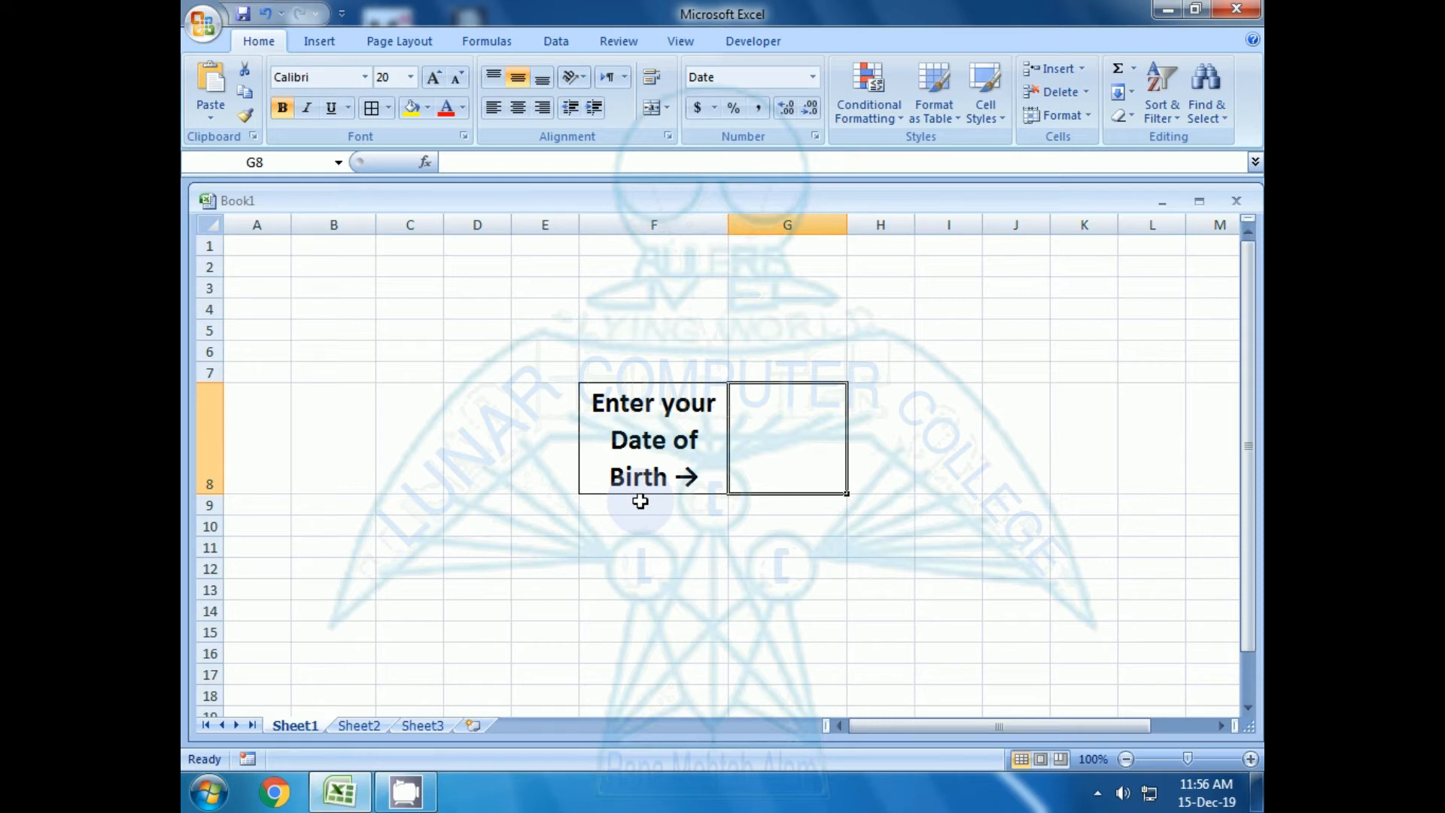
Examine the blank-cell test and the prompt text in the IF formula of cell F8
key("Left")
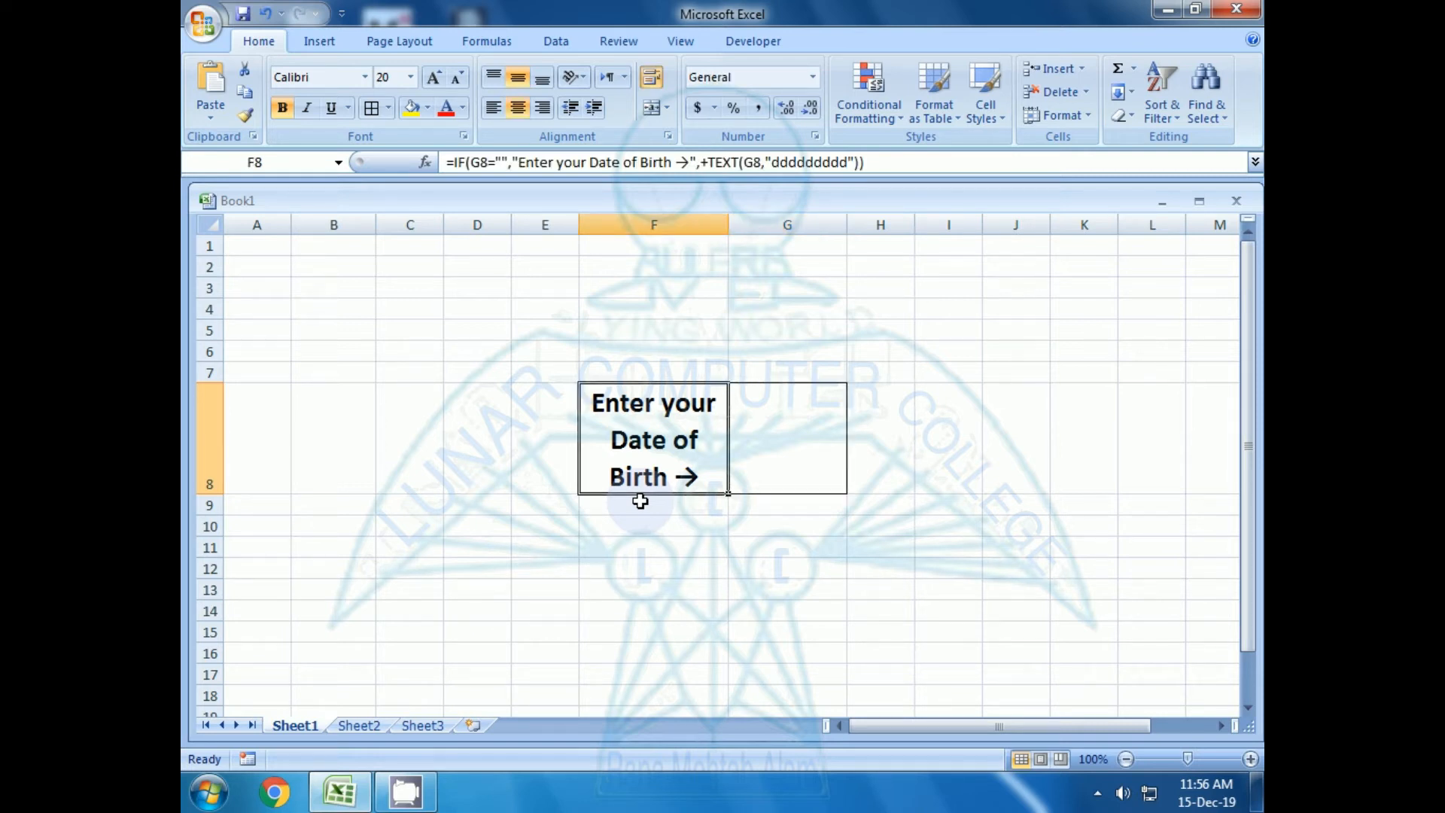
key("F2")
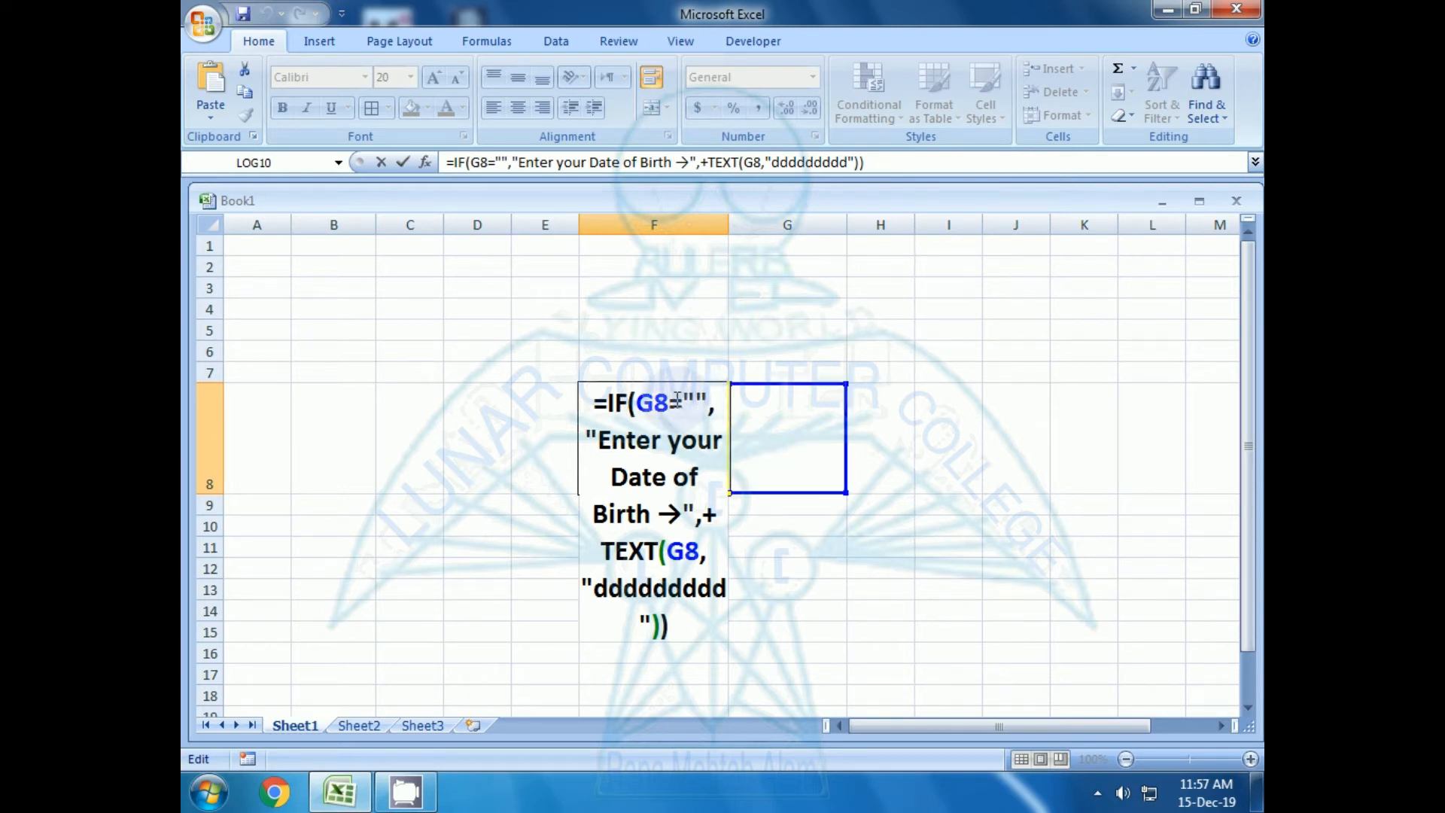
left_click_drag(683, 400, 707, 401)
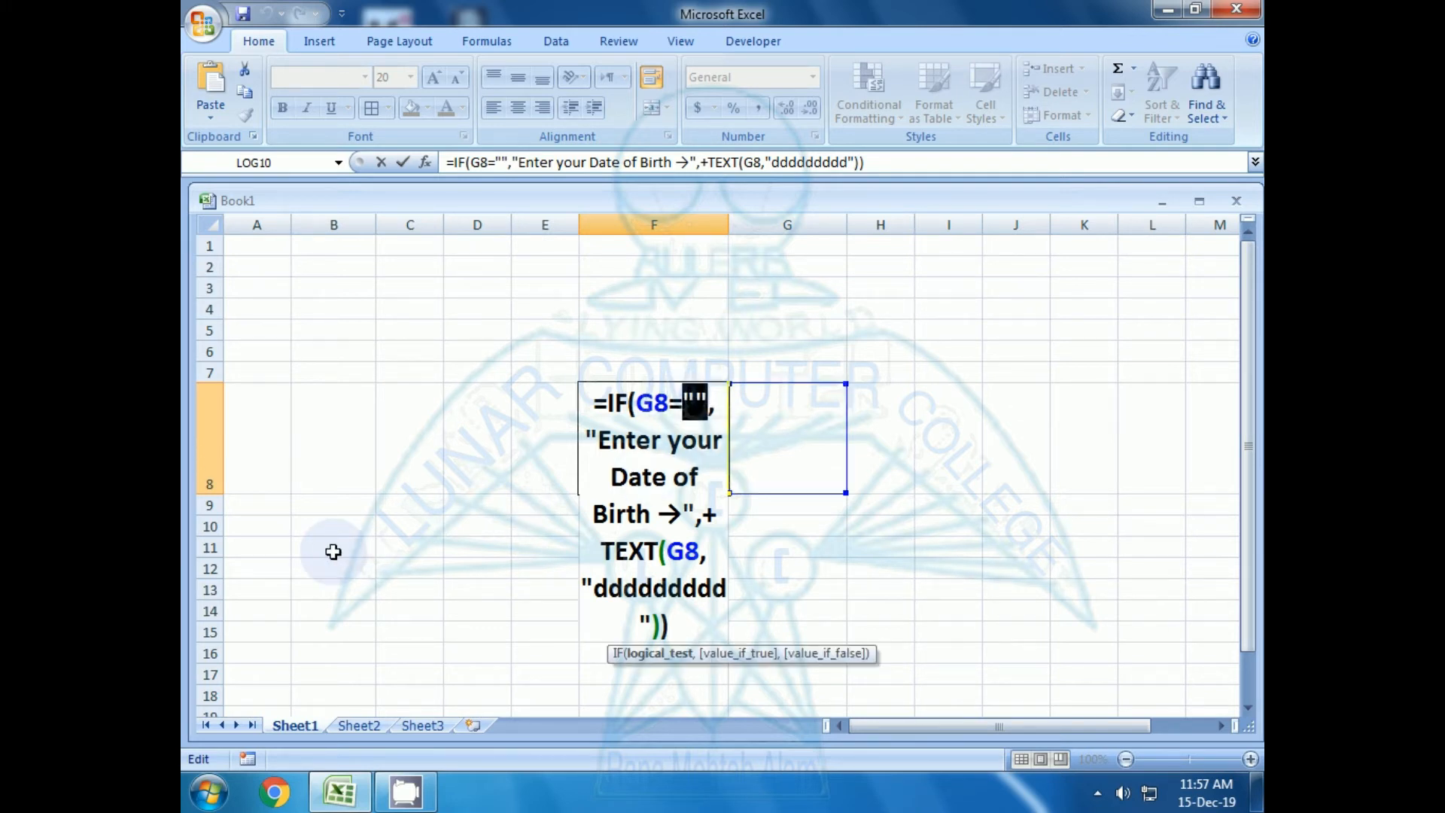
left_click_drag(600, 440, 682, 515)
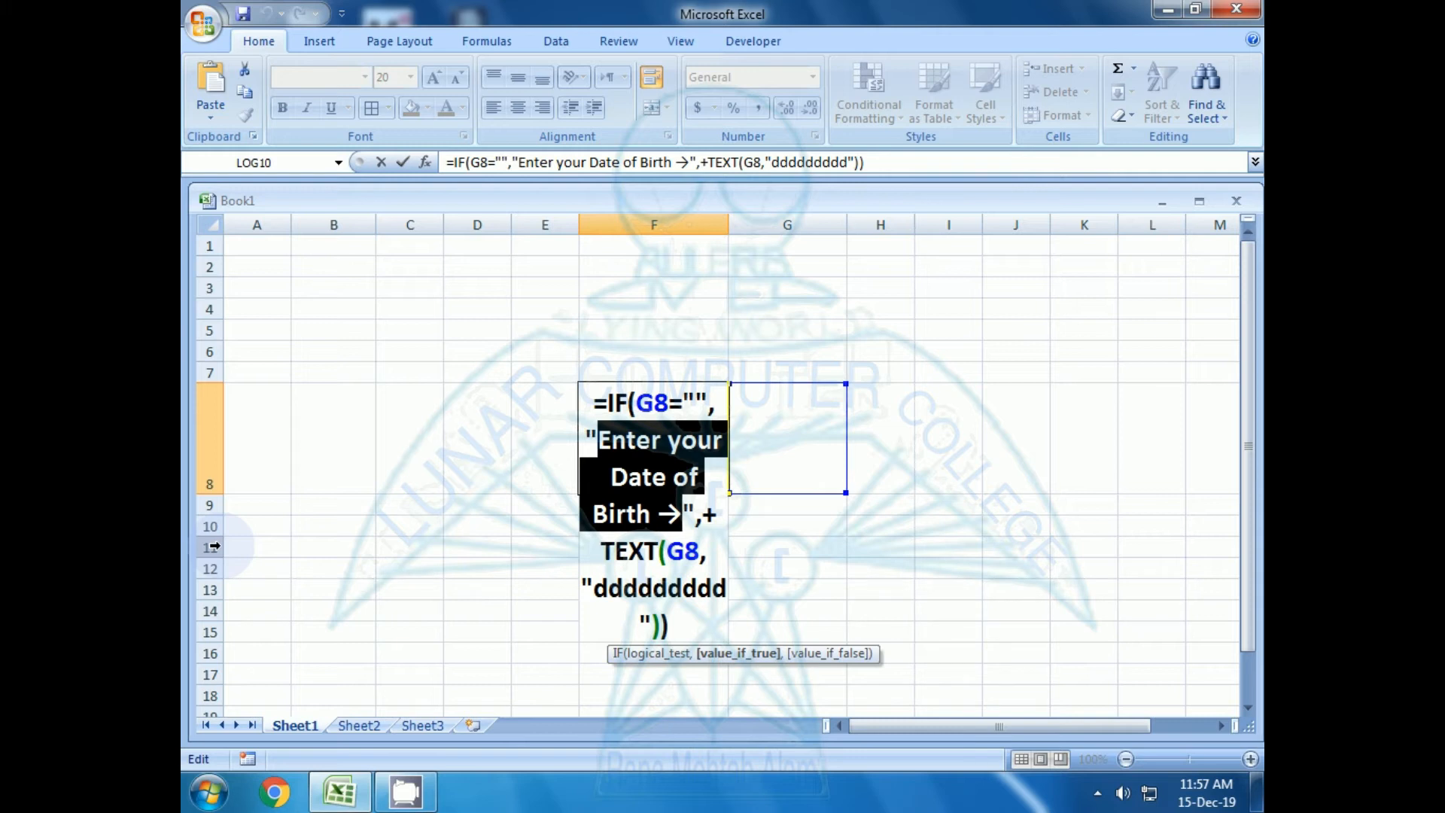
key("ctrl+Return")
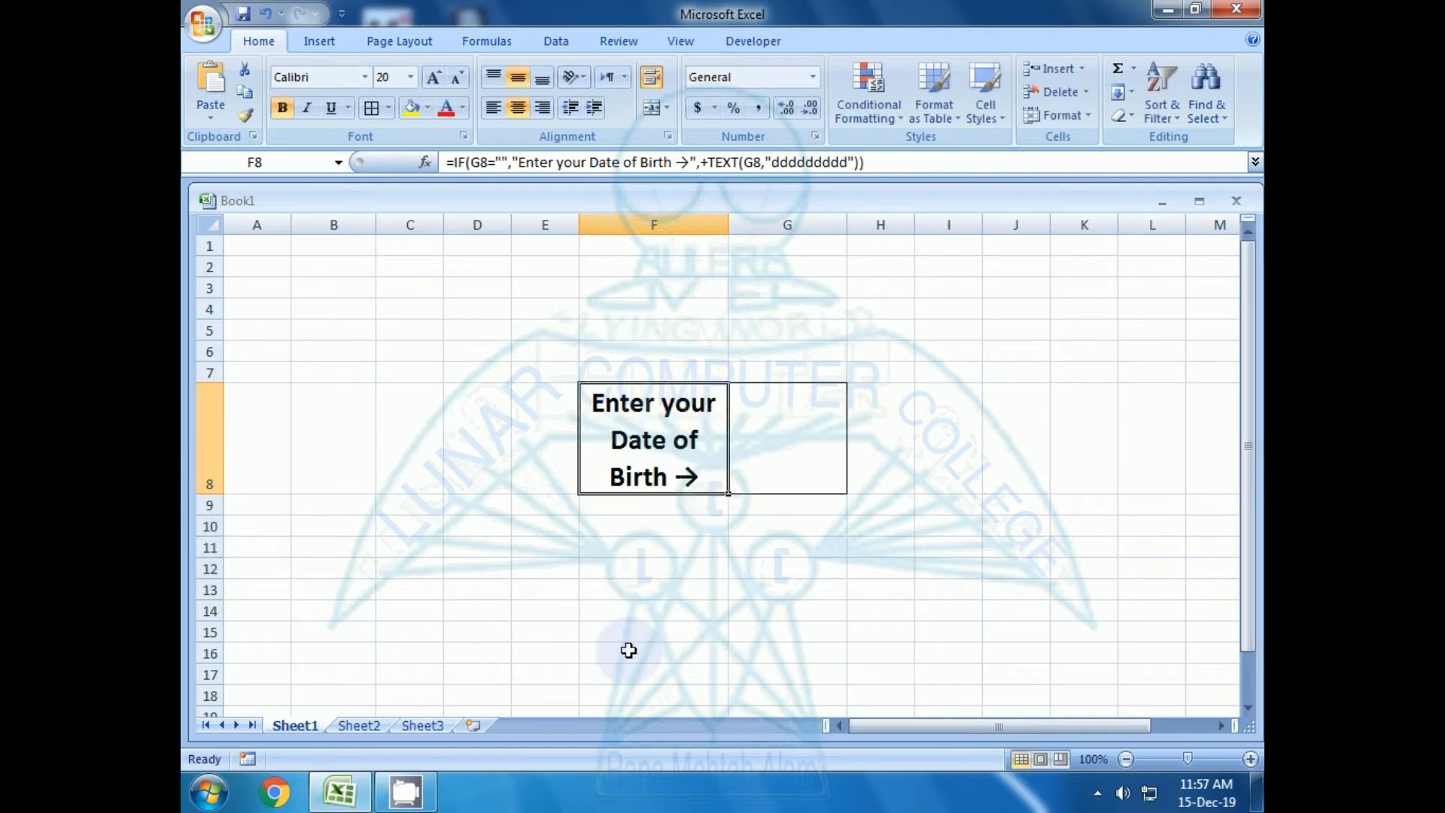
Enter the arrow characters → and ↓ in cell G8 and delete them again, leaving the cell empty
left_click(874, 448)
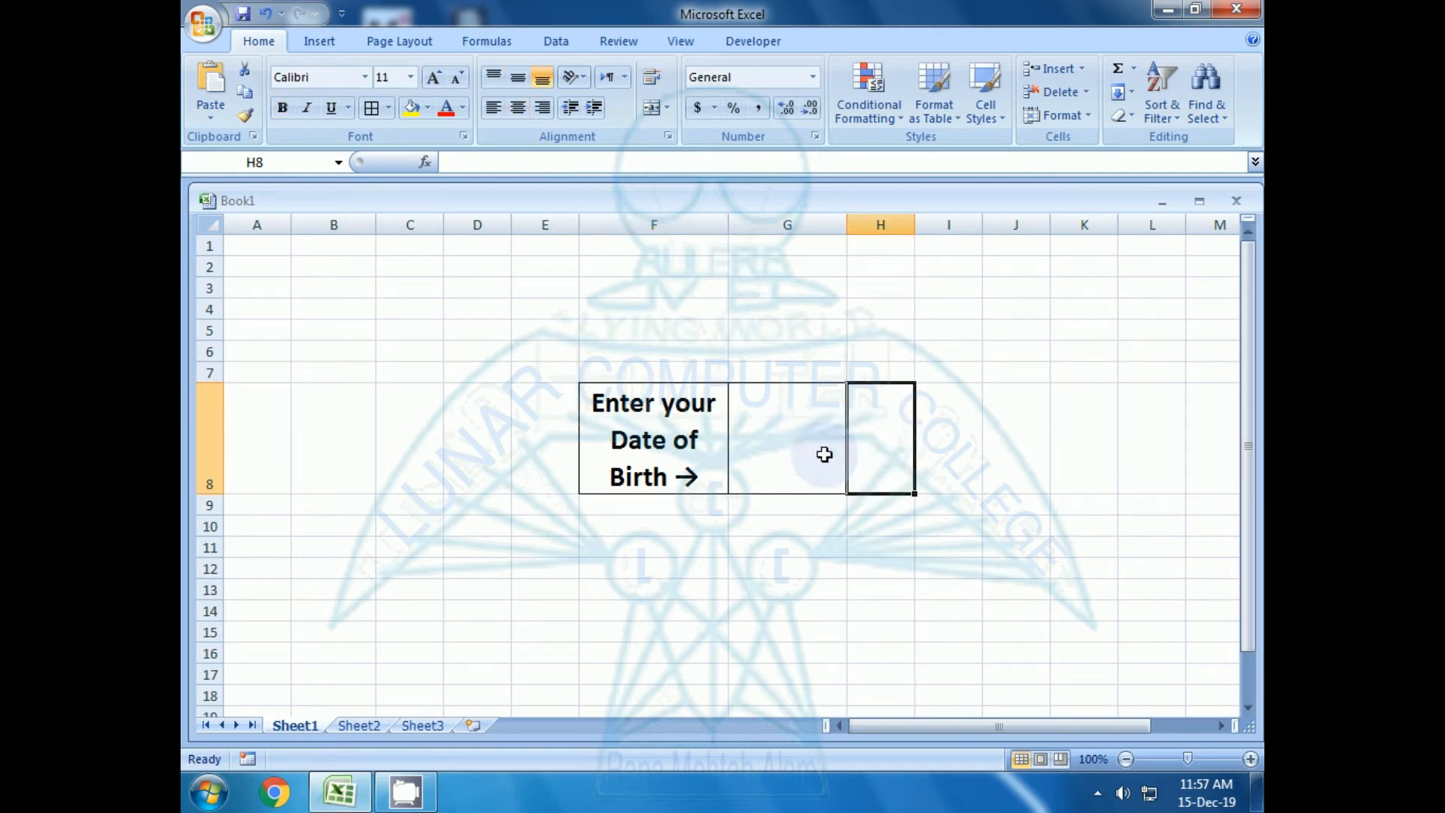
left_click(749, 447)
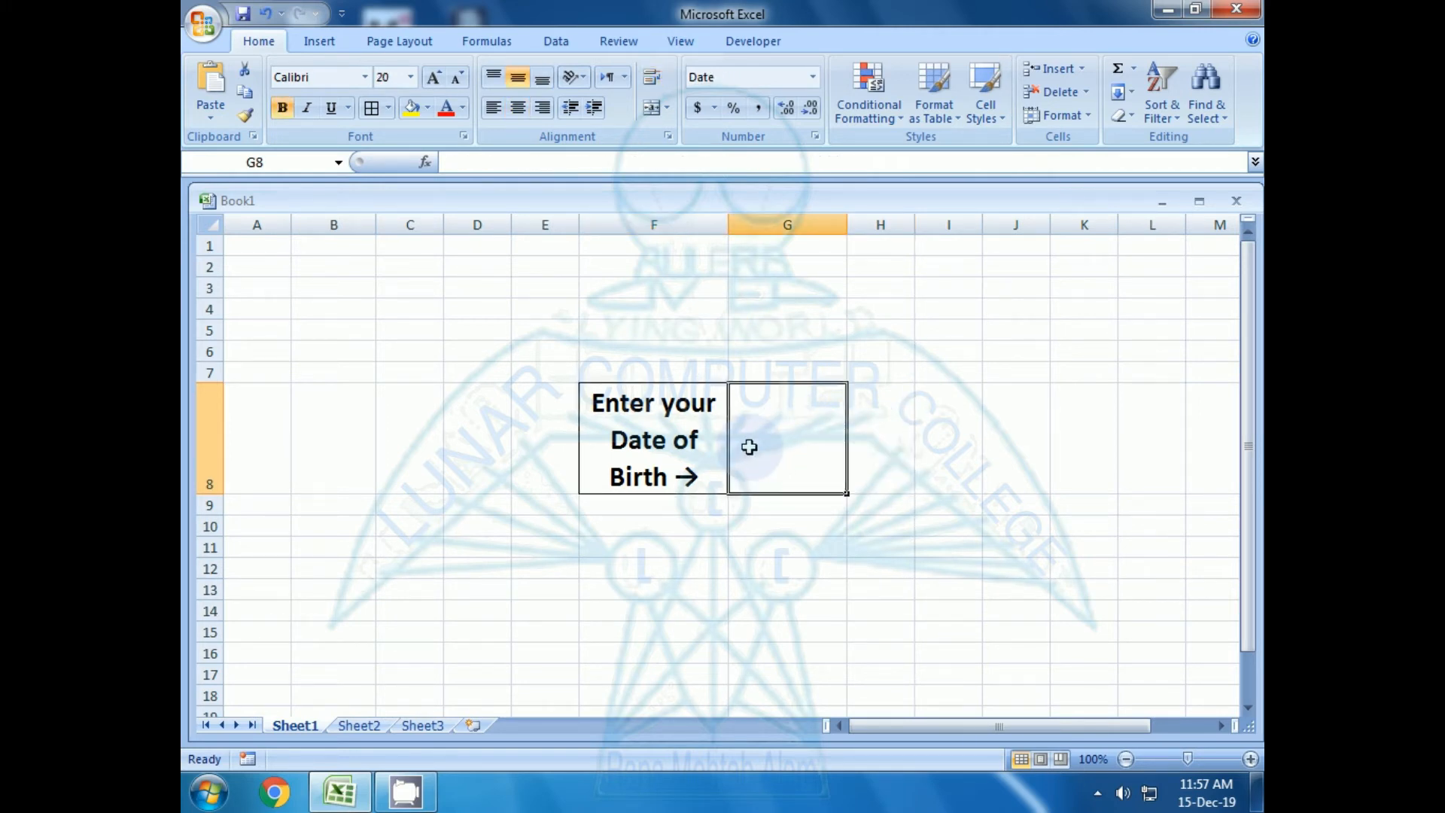
type("→")
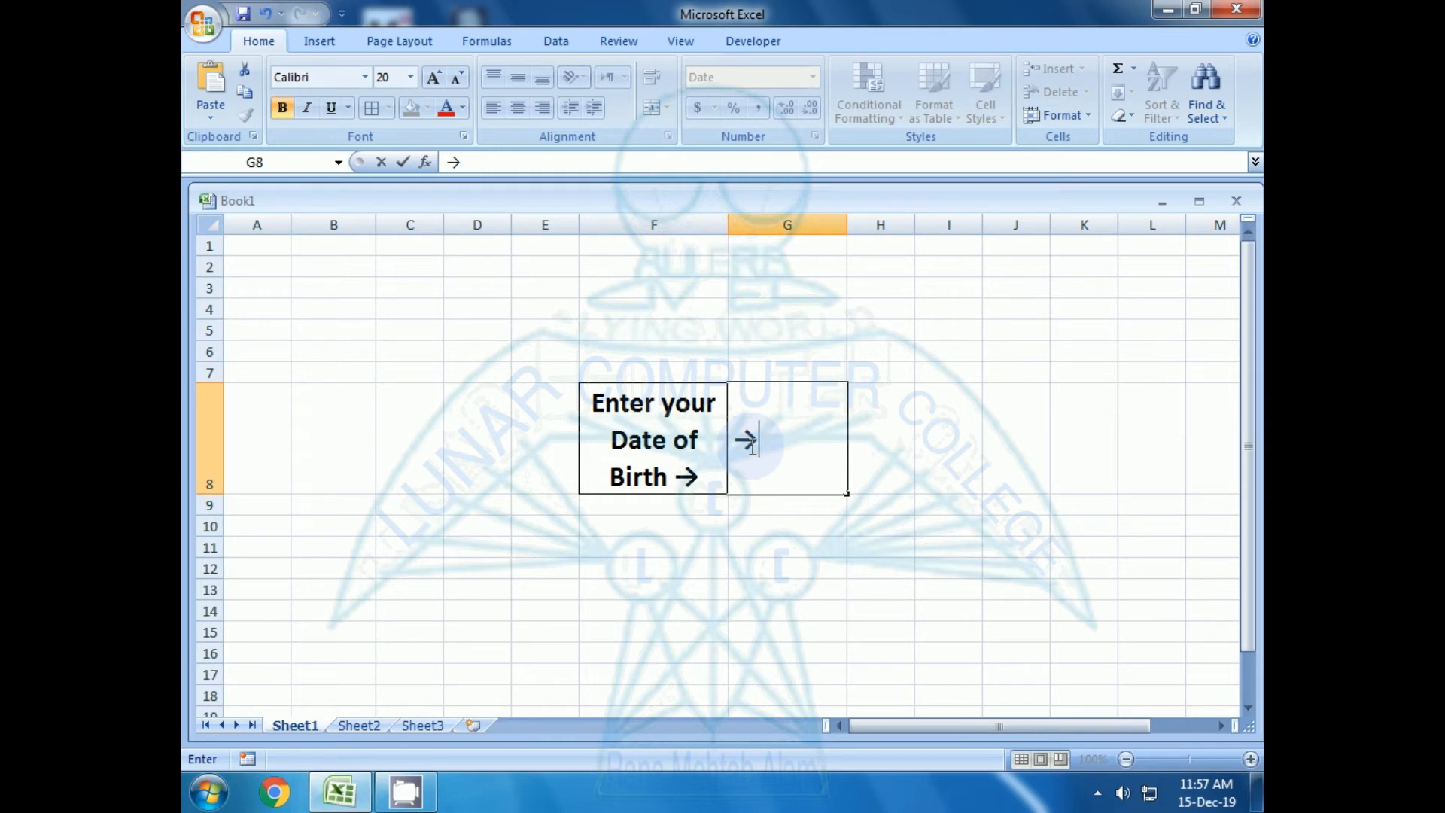
type("↓")
key("BackSpace")
key("BackSpace")
key("Return")
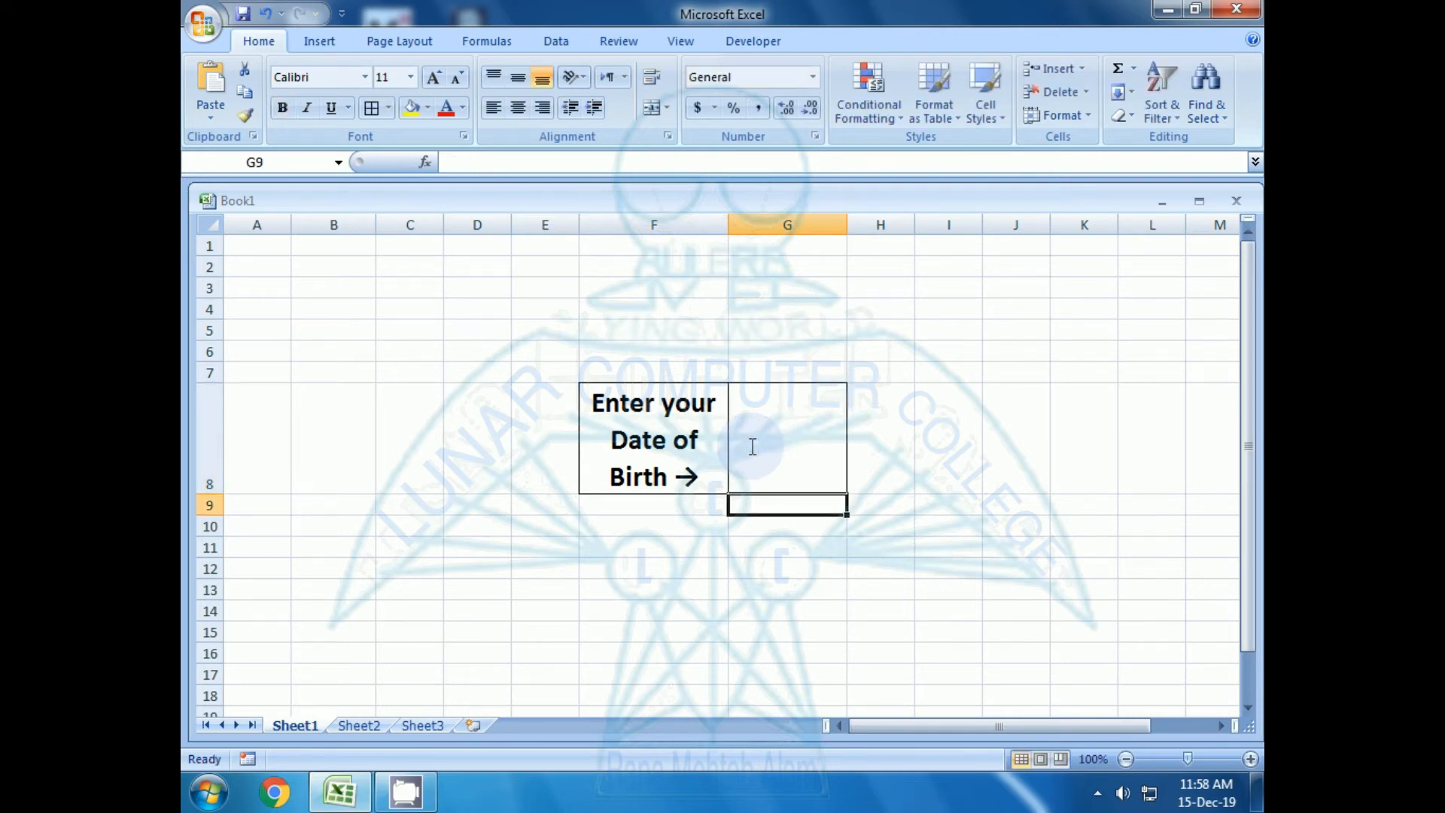
Shorten the TEXT format code in the formula of cell F8 to "dd"
left_click(752, 447)
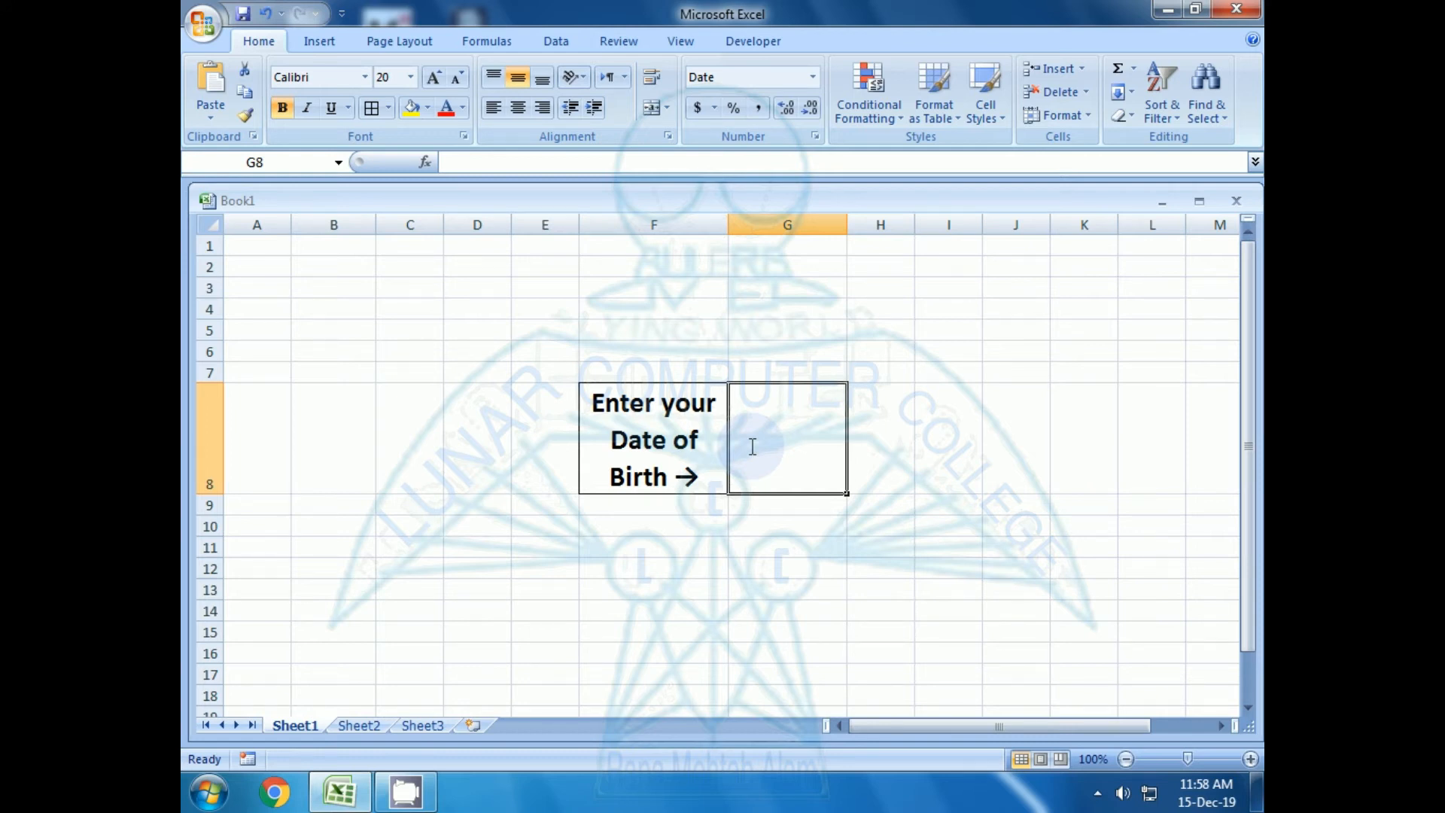
key("Left")
key("F2")
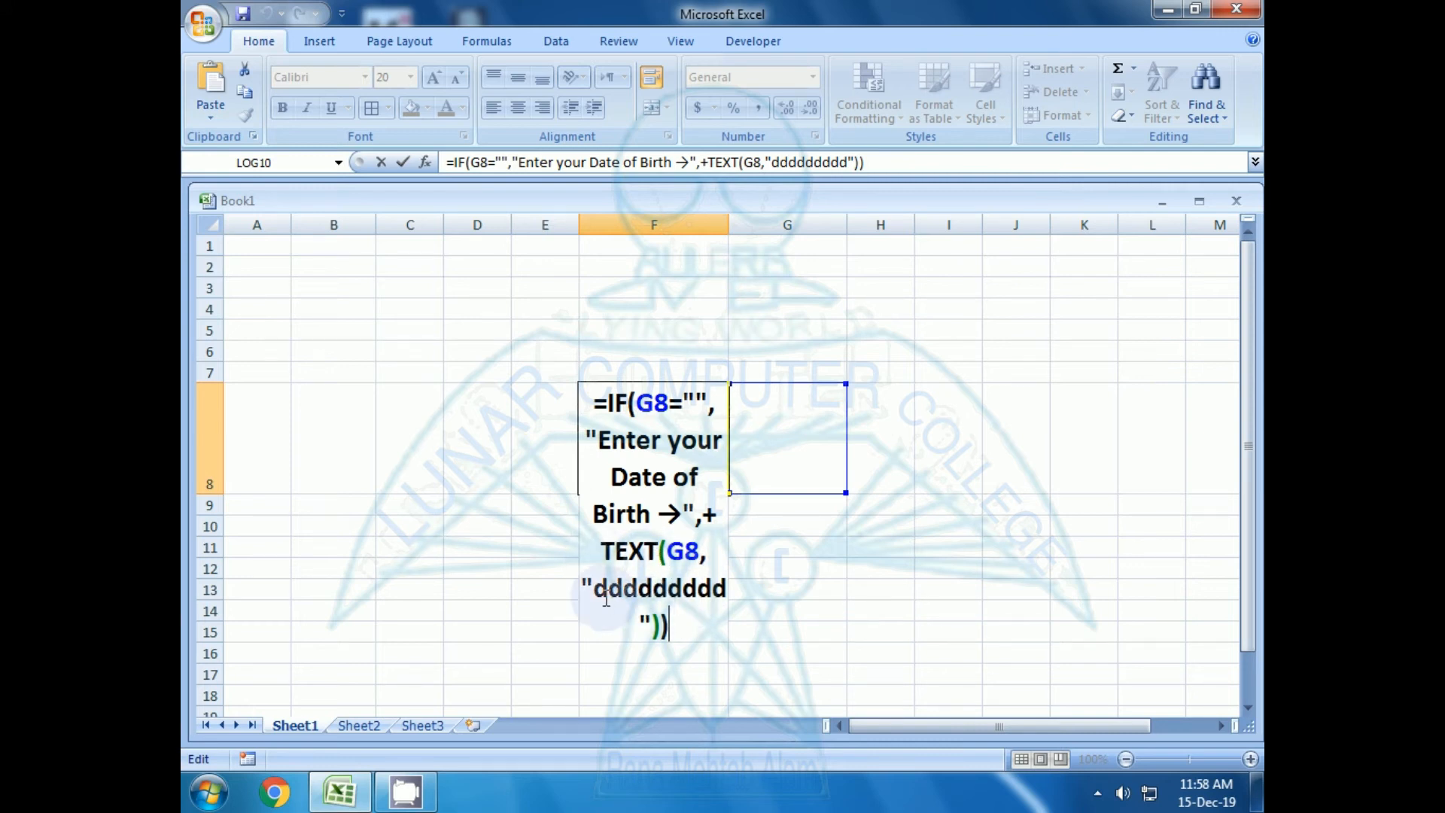
left_click_drag(596, 594, 727, 589)
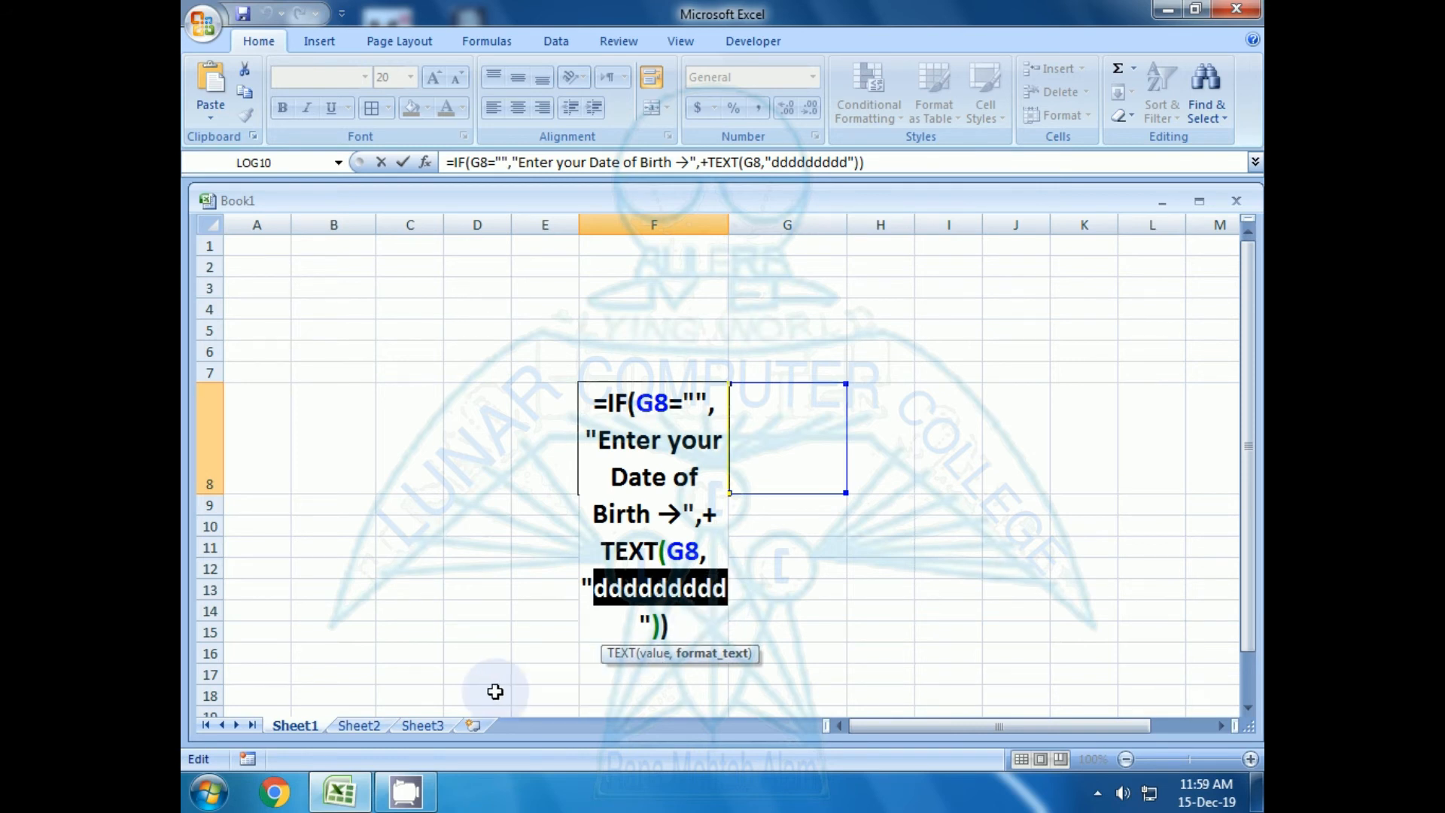
left_click(637, 595)
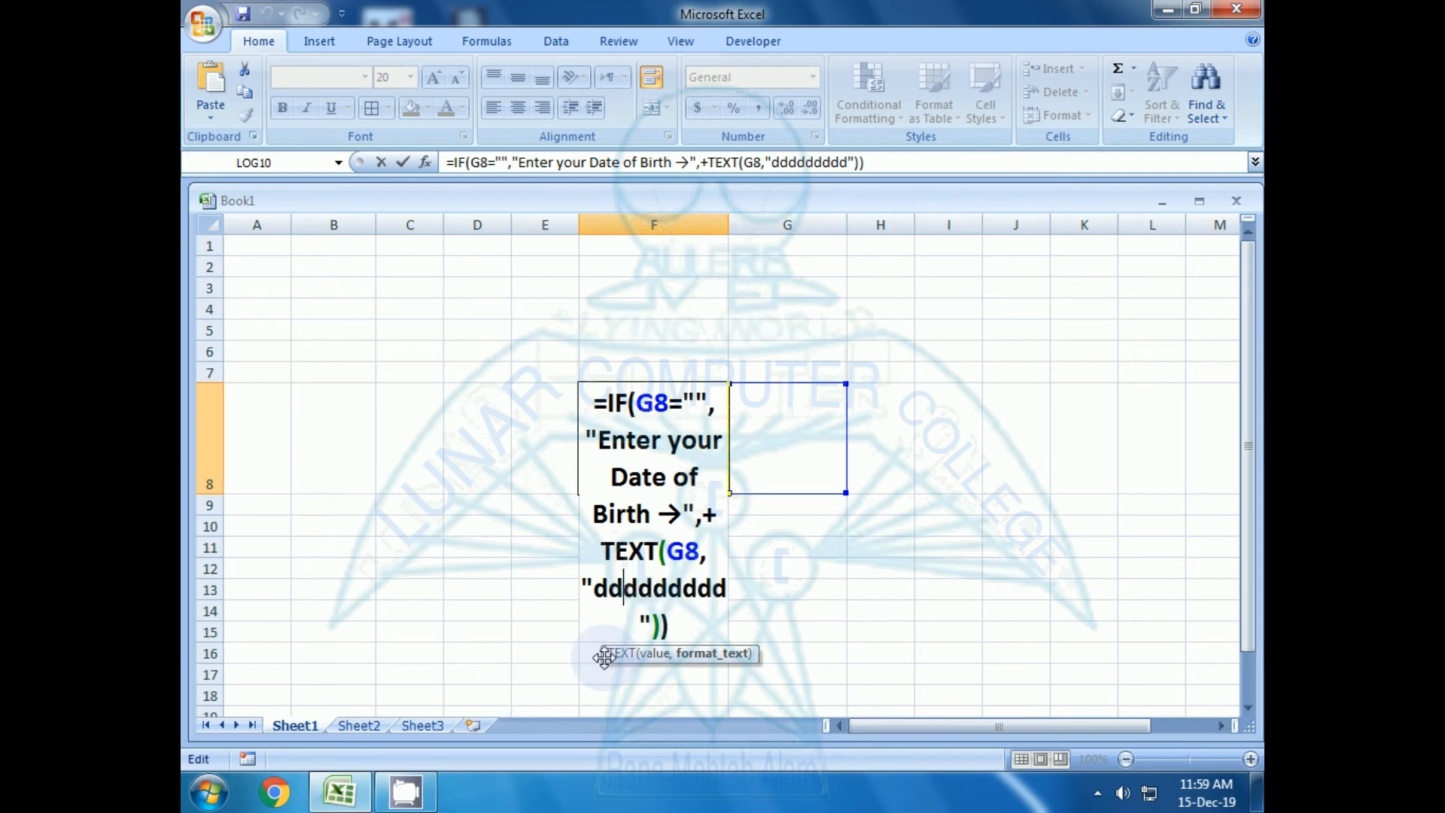
key("BackSpace")
key("Delete")
key("Delete")
key("Delete")
key("Delete")
key("Delete")
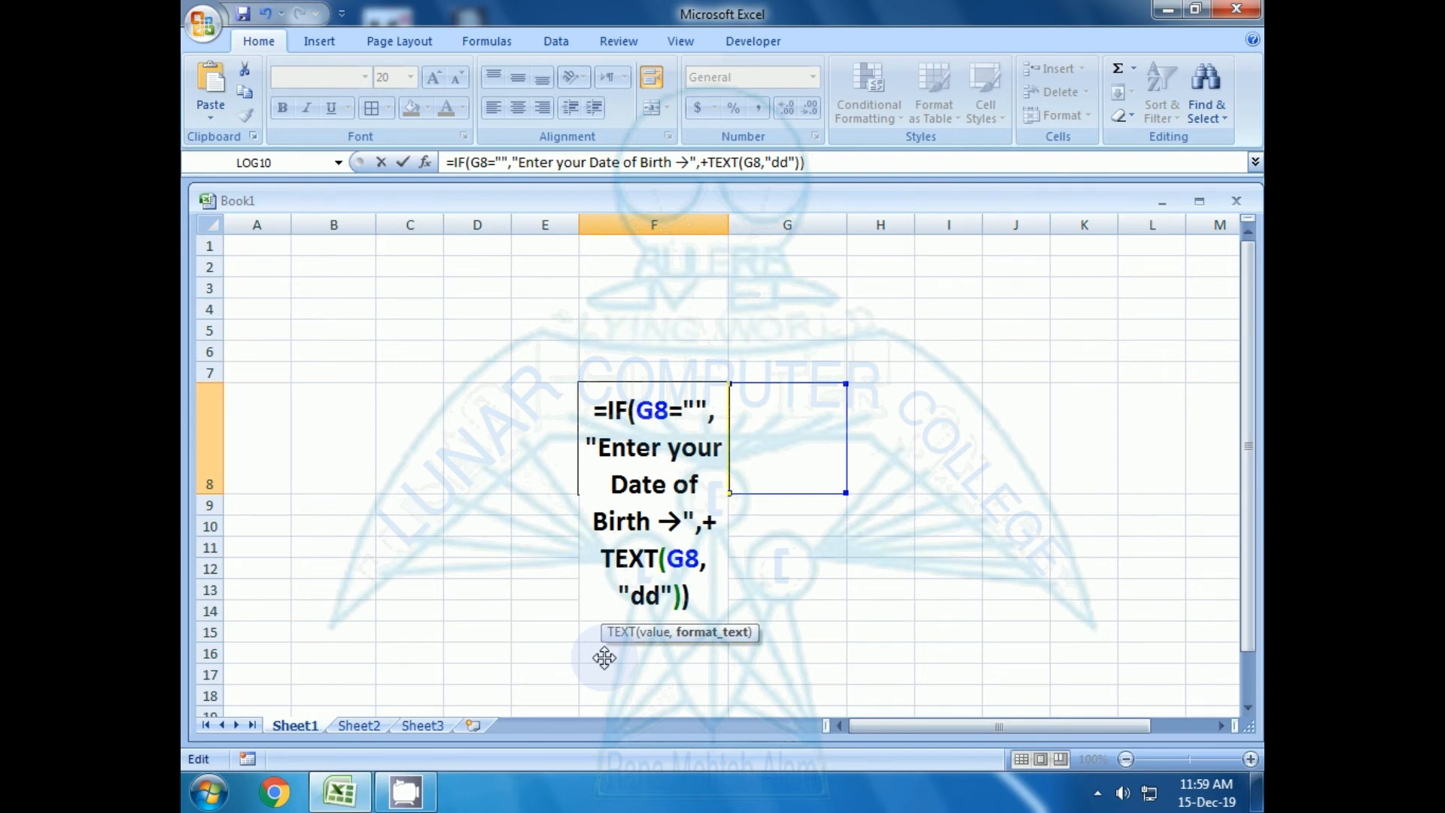
key("Return")
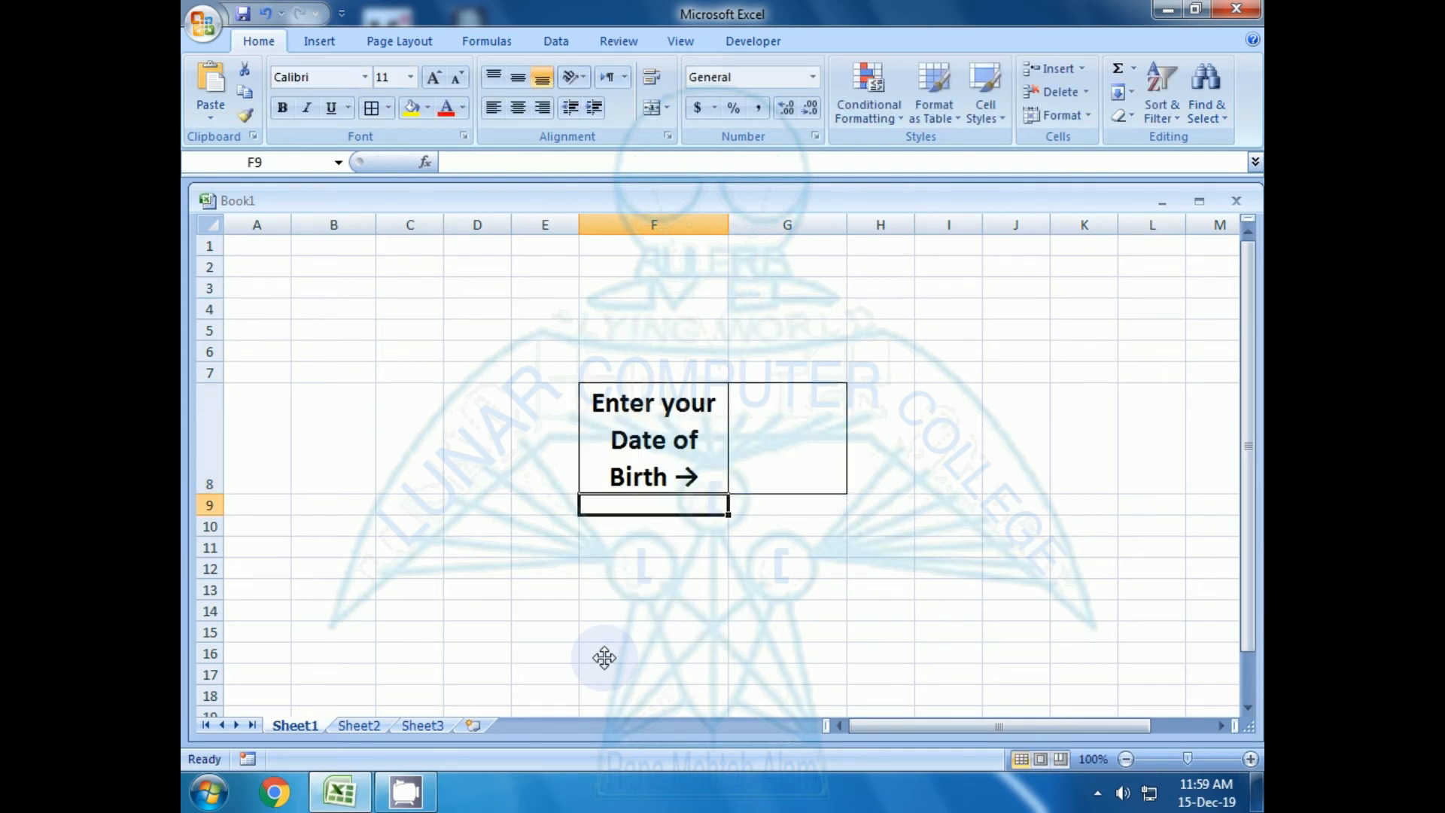
Enter today's date as the date of birth in cell G8, using day-month-year form with a four-digit year
left_click(765, 445)
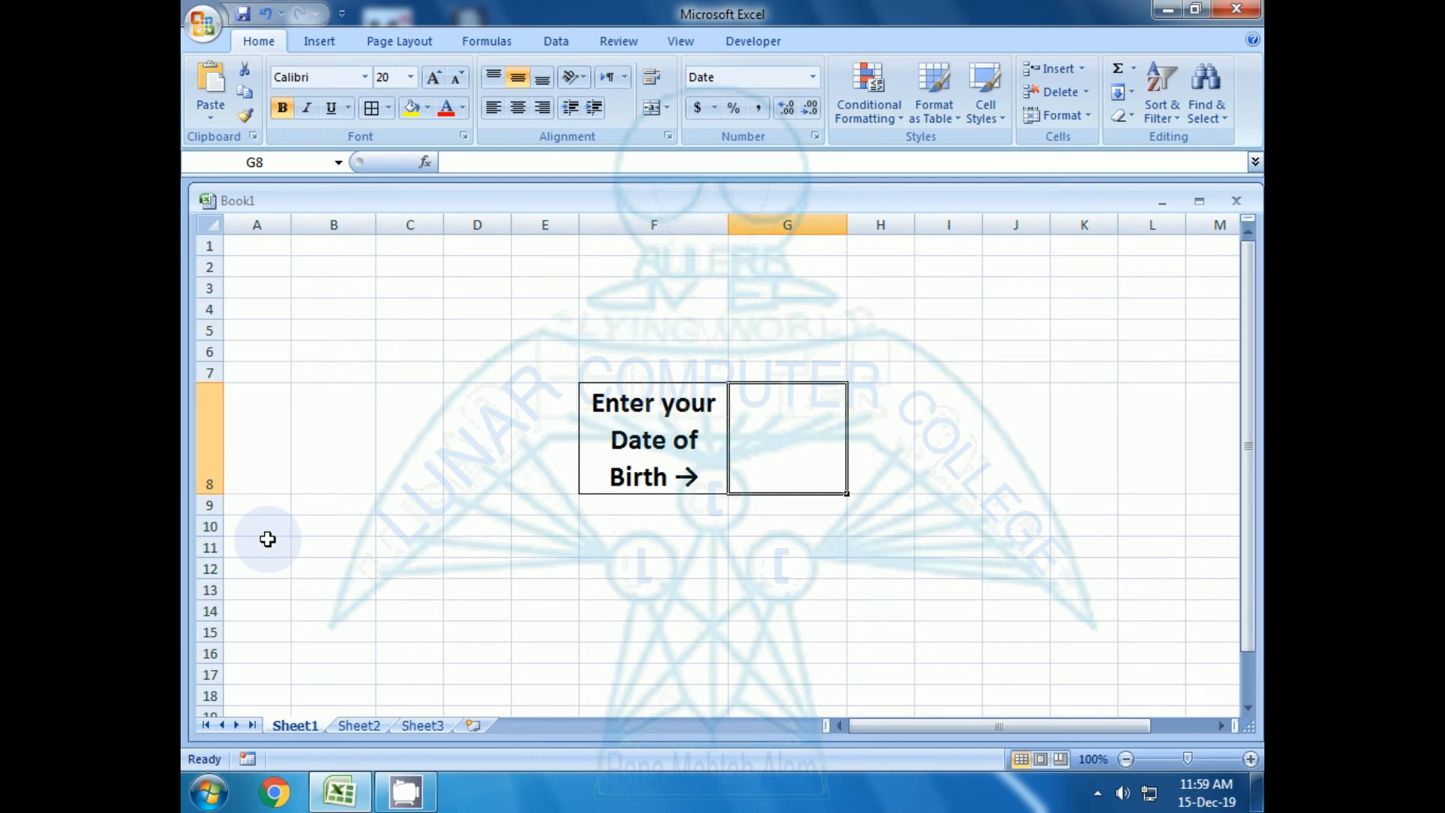
type("15-")
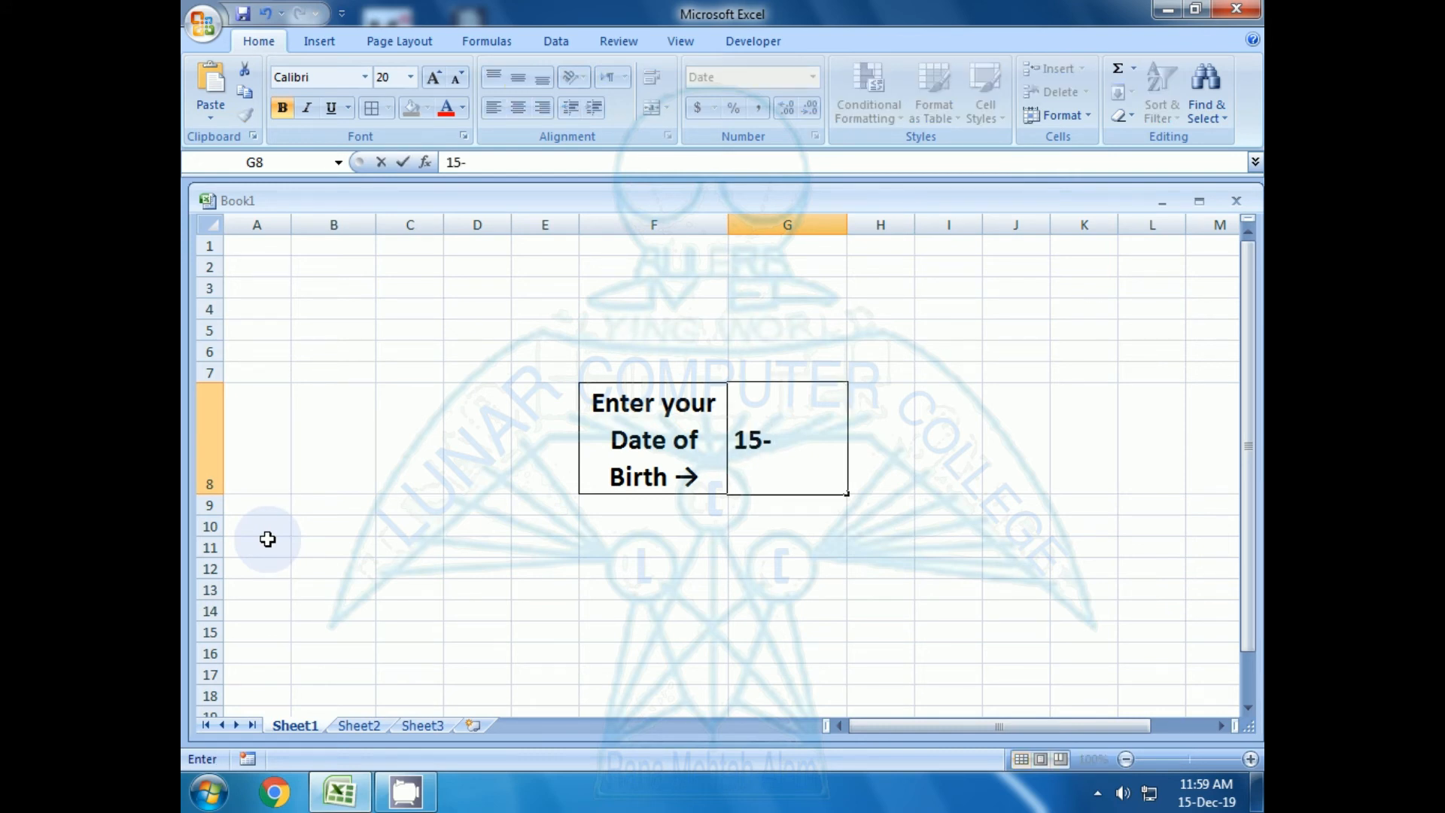
type("12-20198")
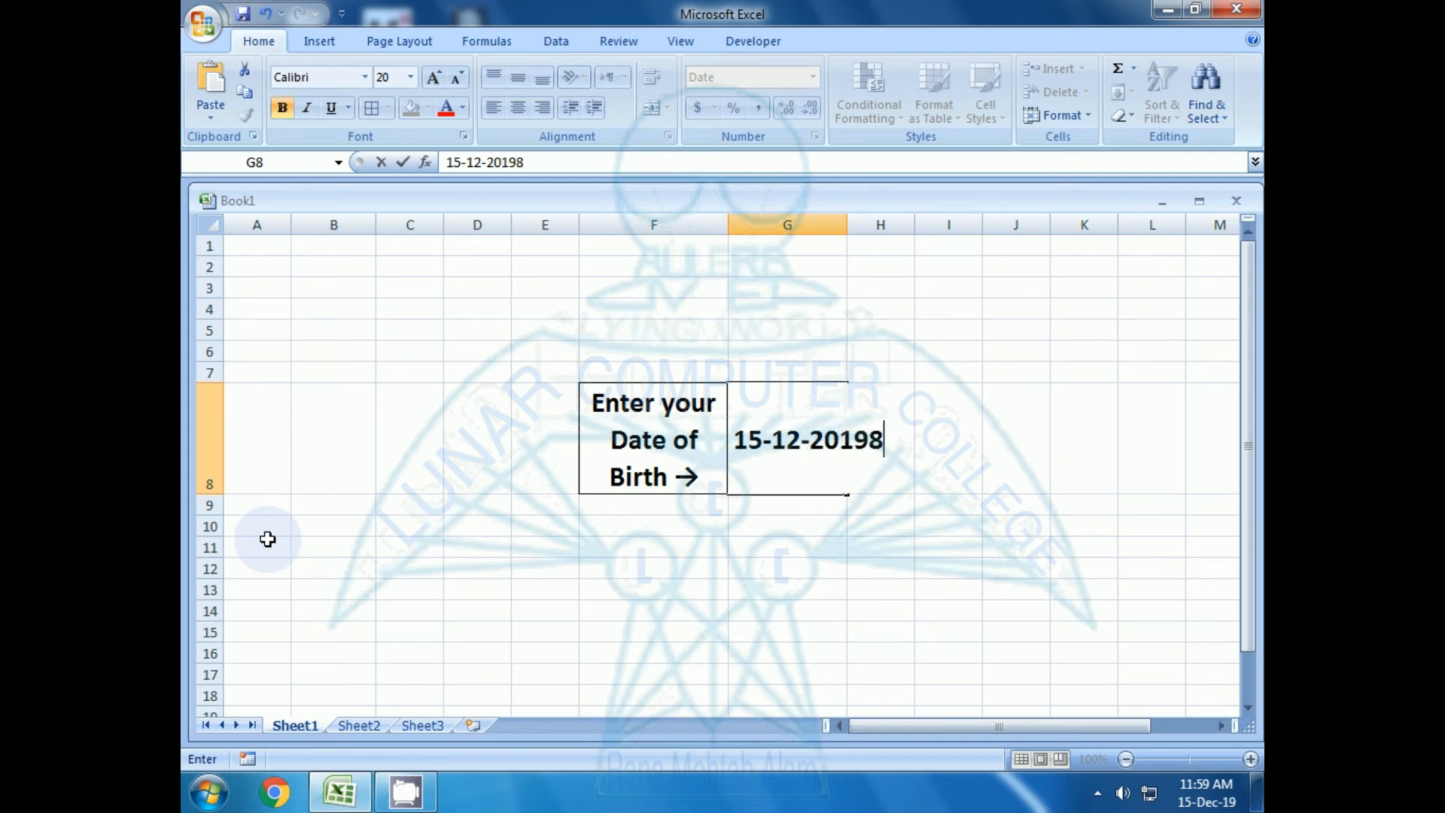
key("BackSpace")
key("Return")
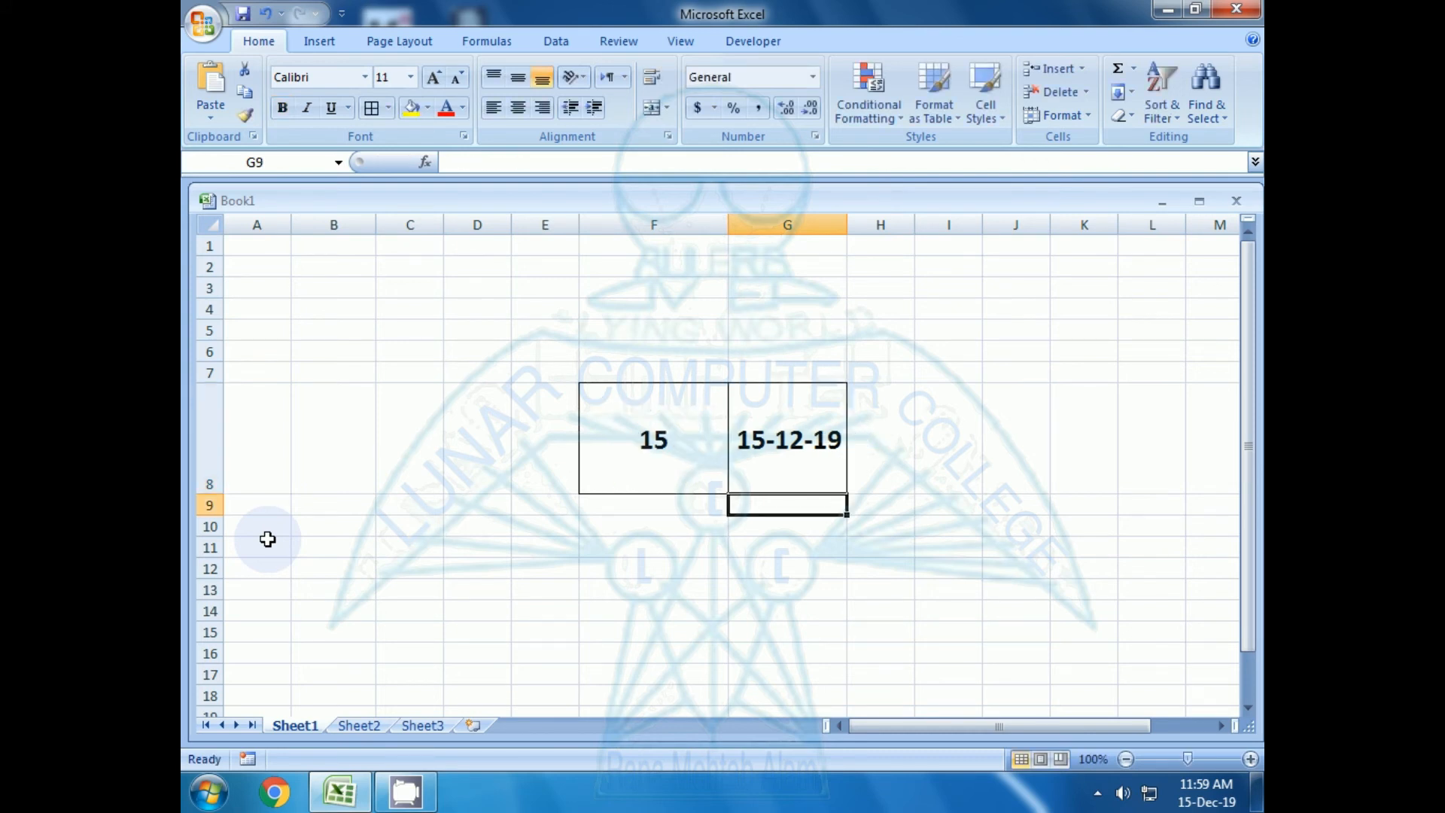
Extend the TEXT format code in the formula of cell F8 to "ddd"
key("Up")
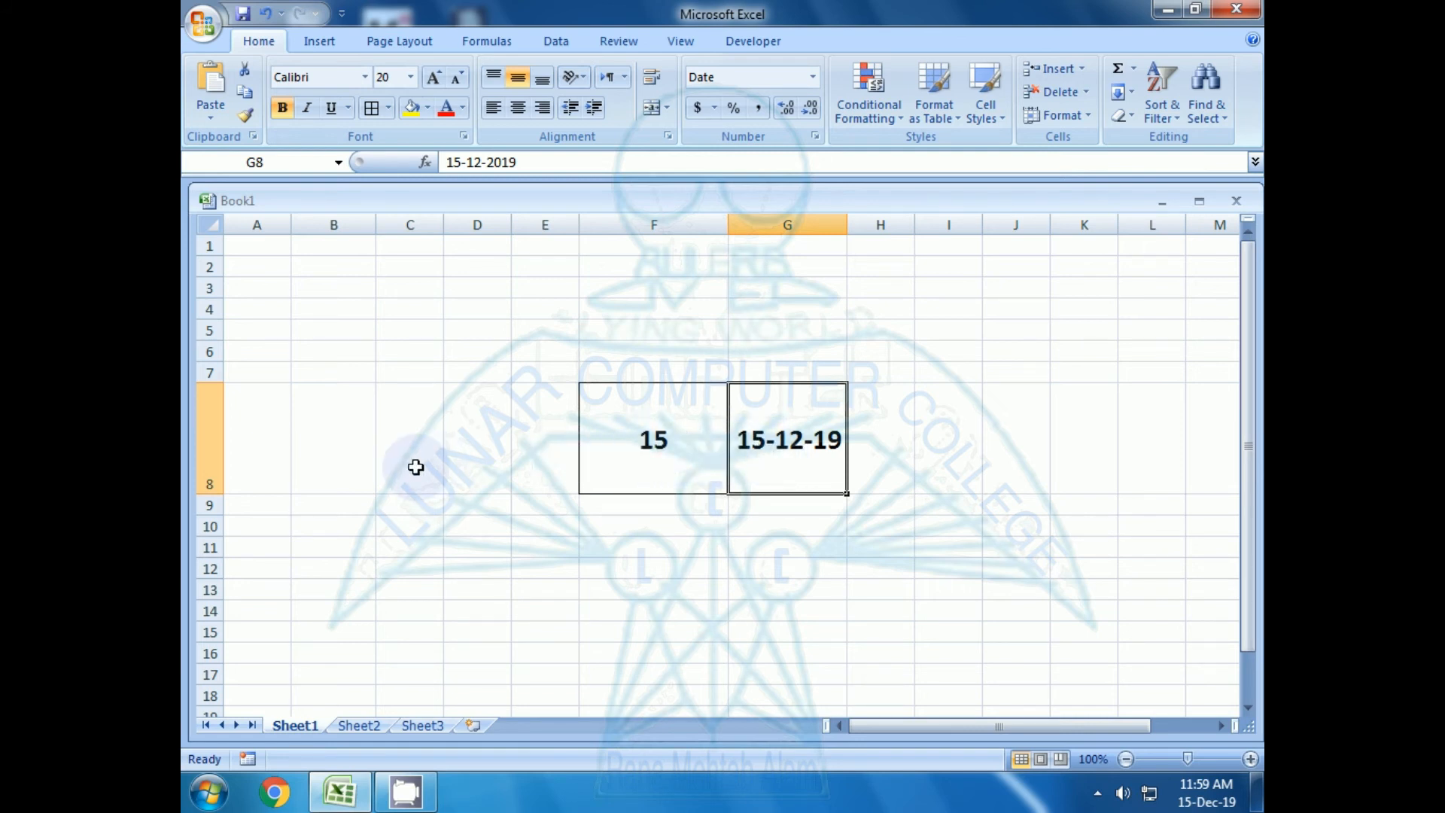
key("Left")
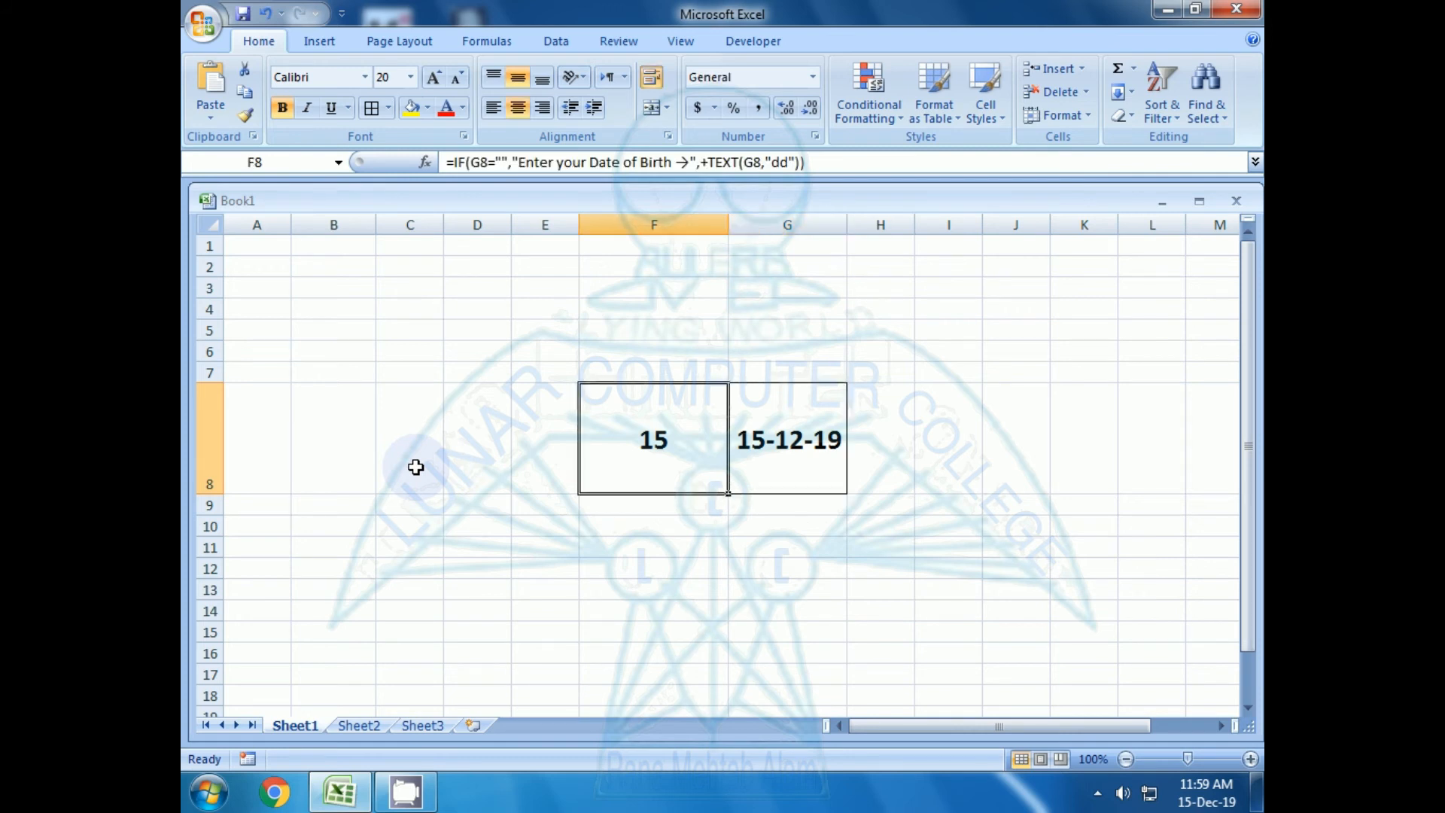
key("F2")
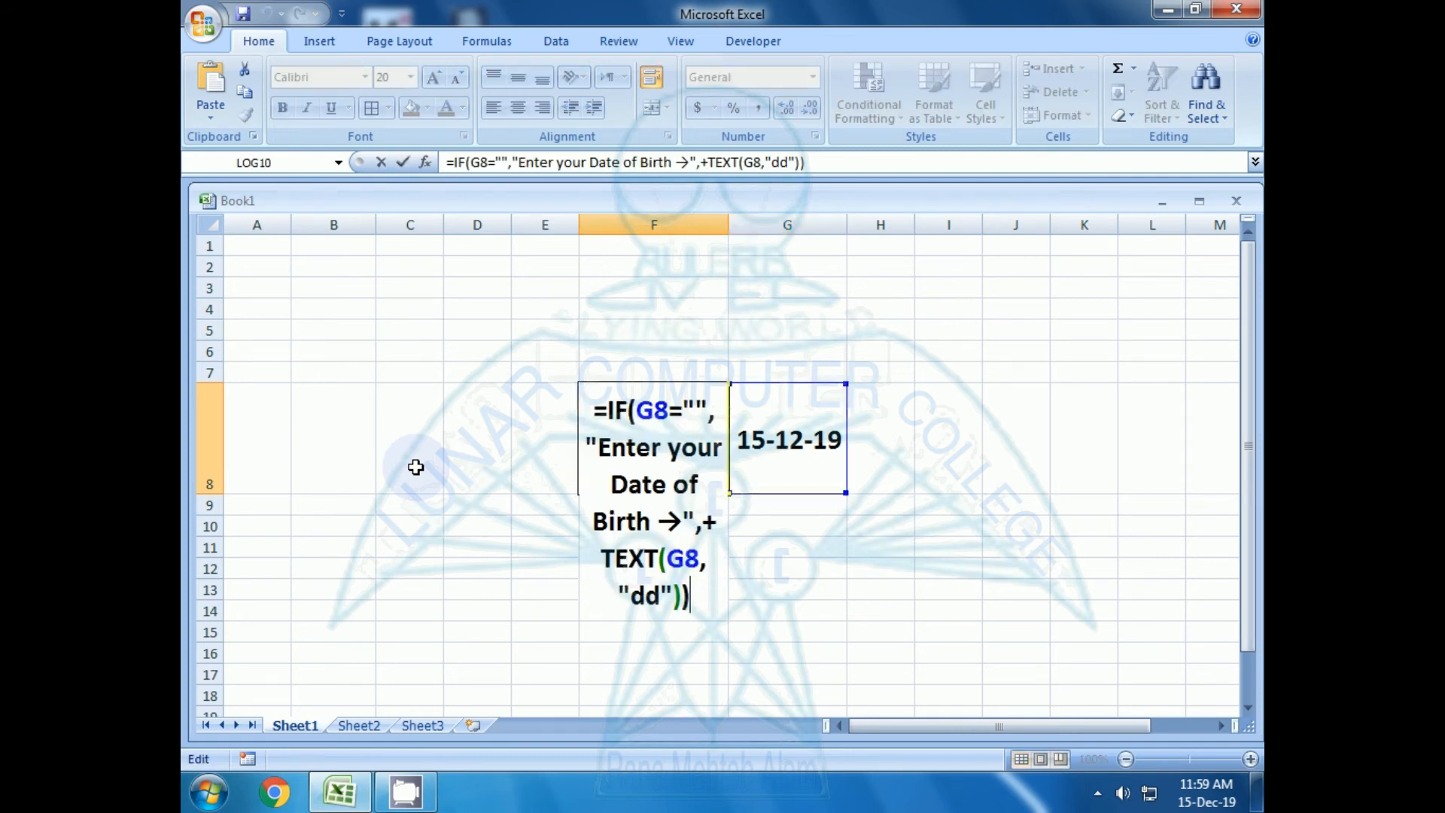
left_click(632, 596)
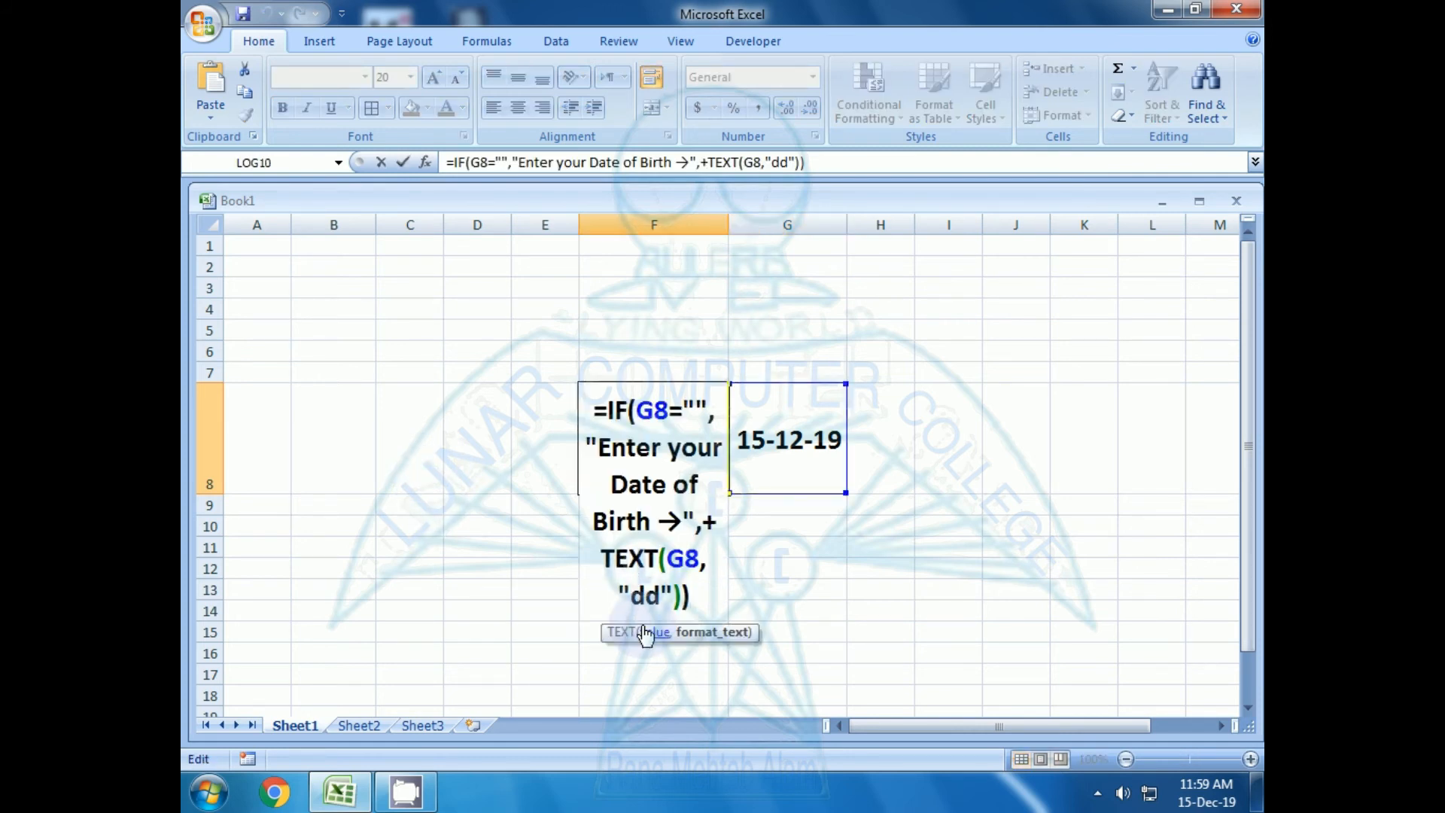
type("d")
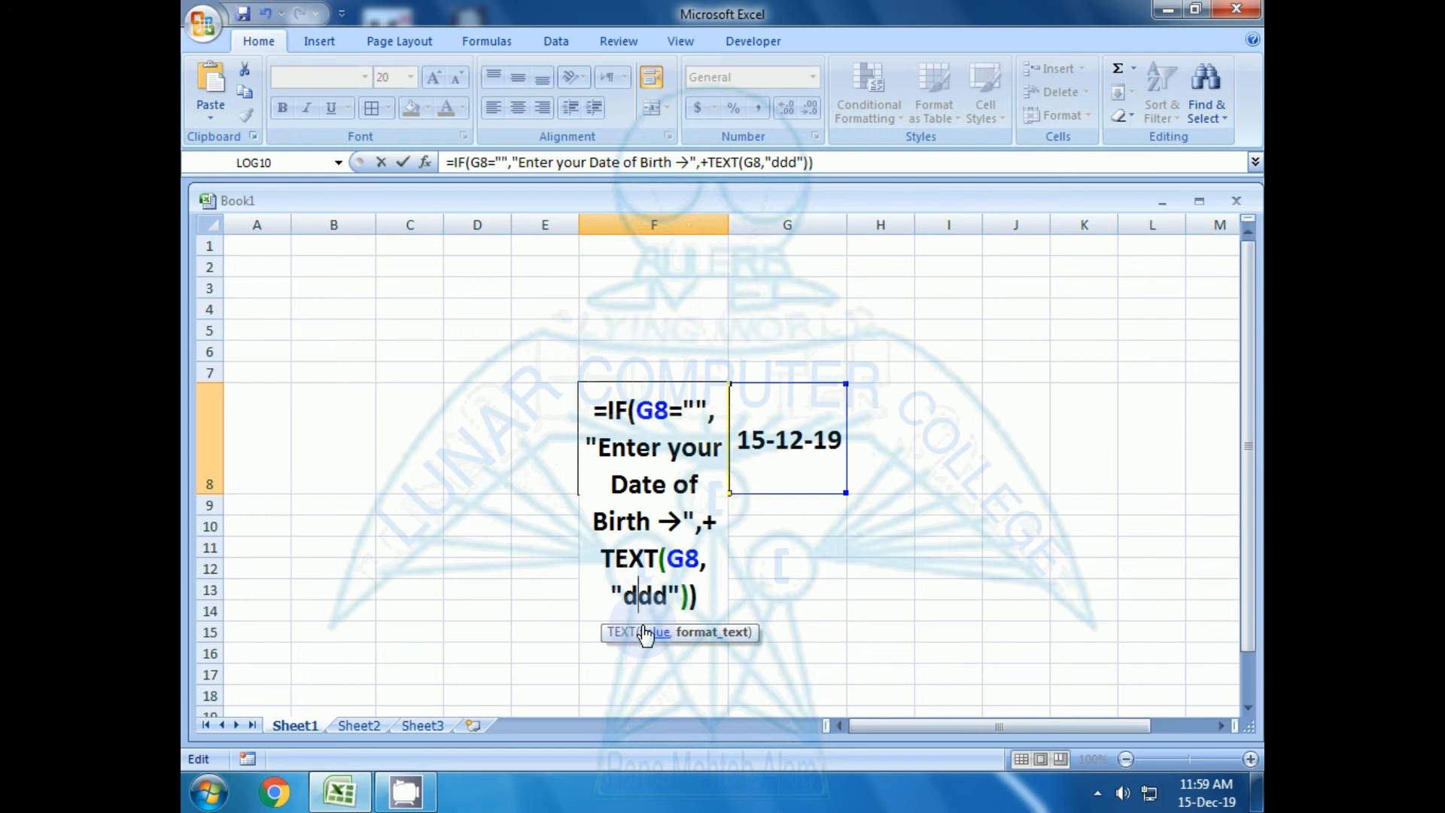
key("Return")
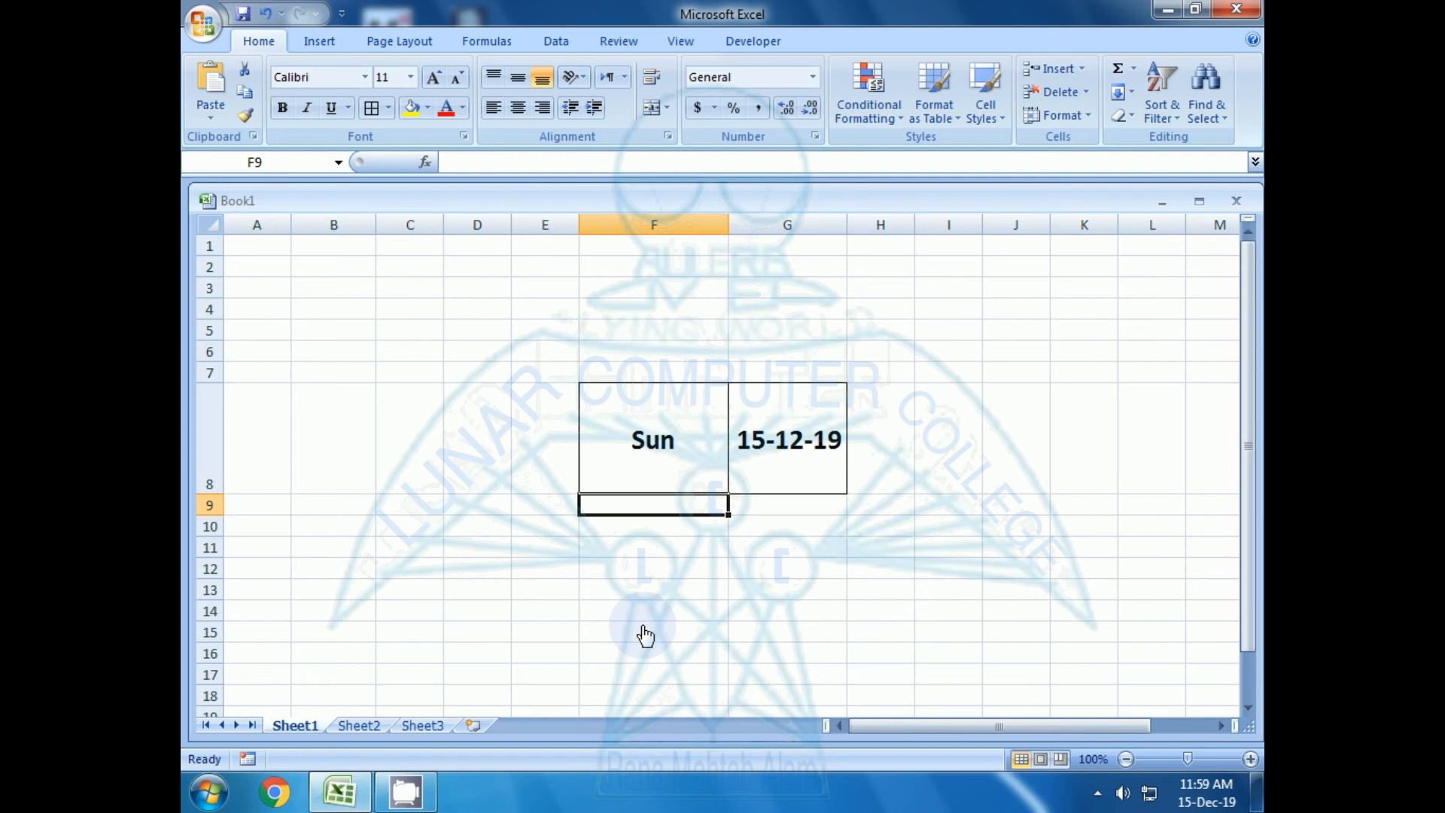
Examine the formula in cell F8, including its TEXT format code
key("Up")
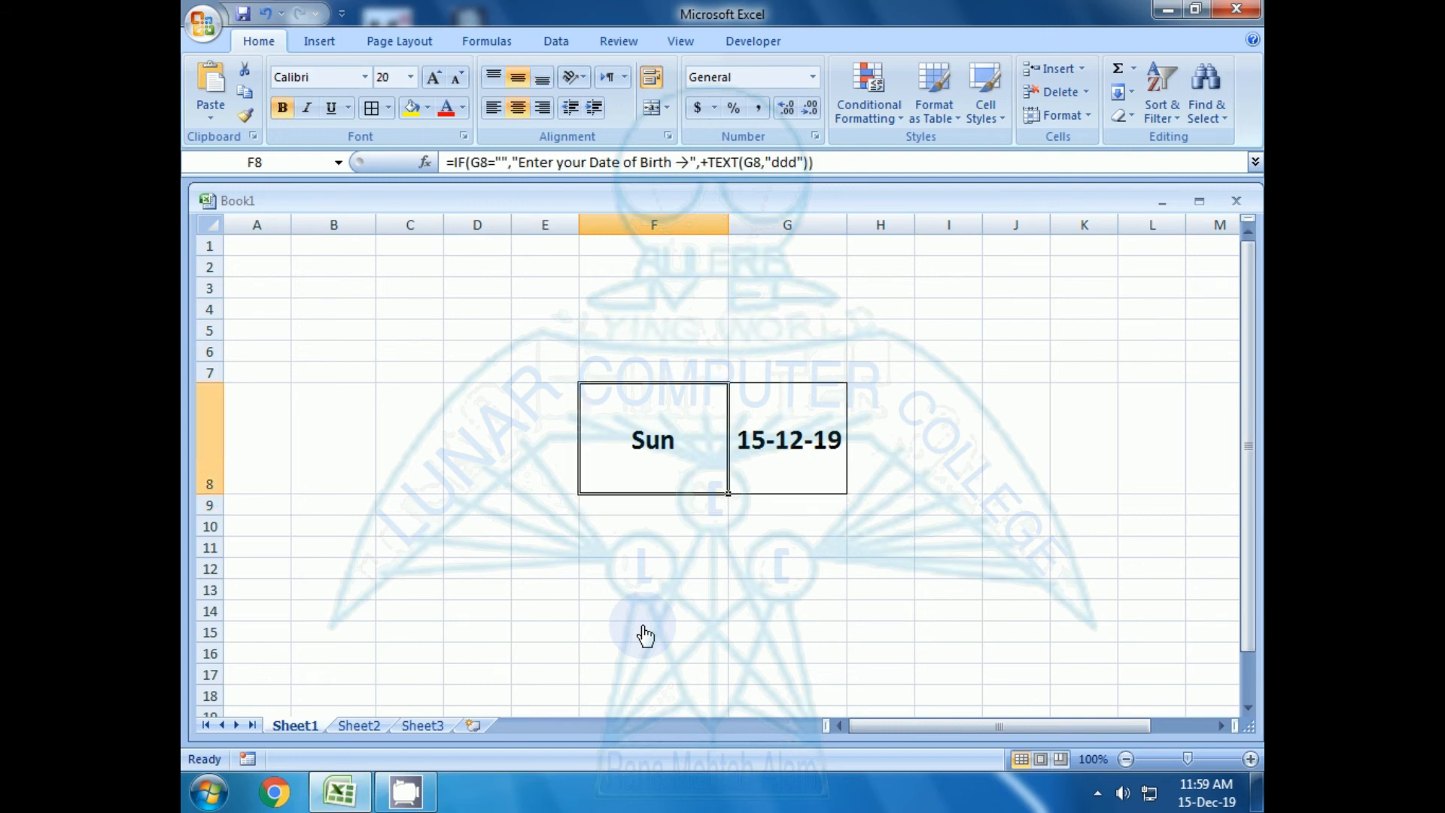
key("F2")
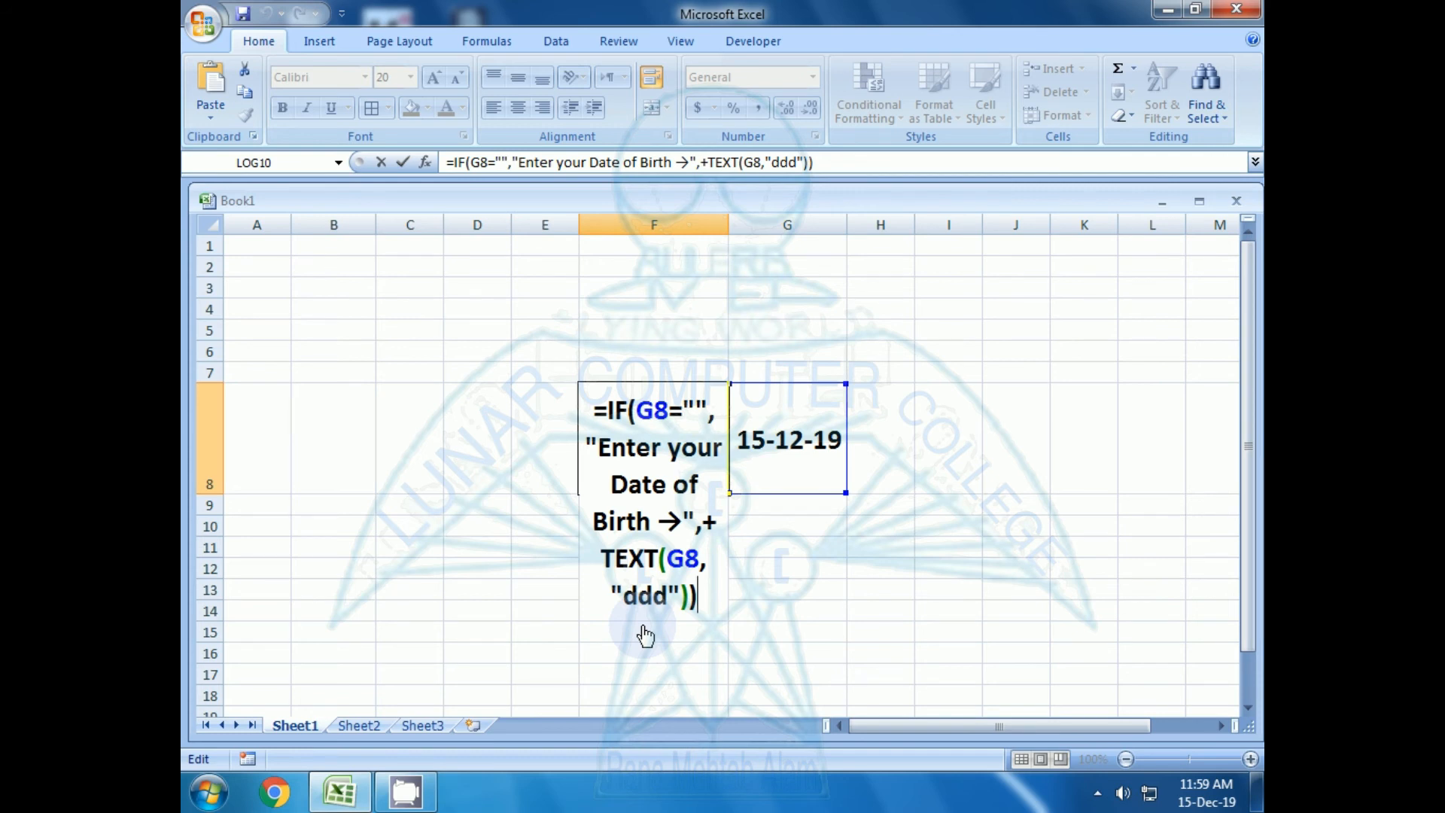
key("Return")
key("Up")
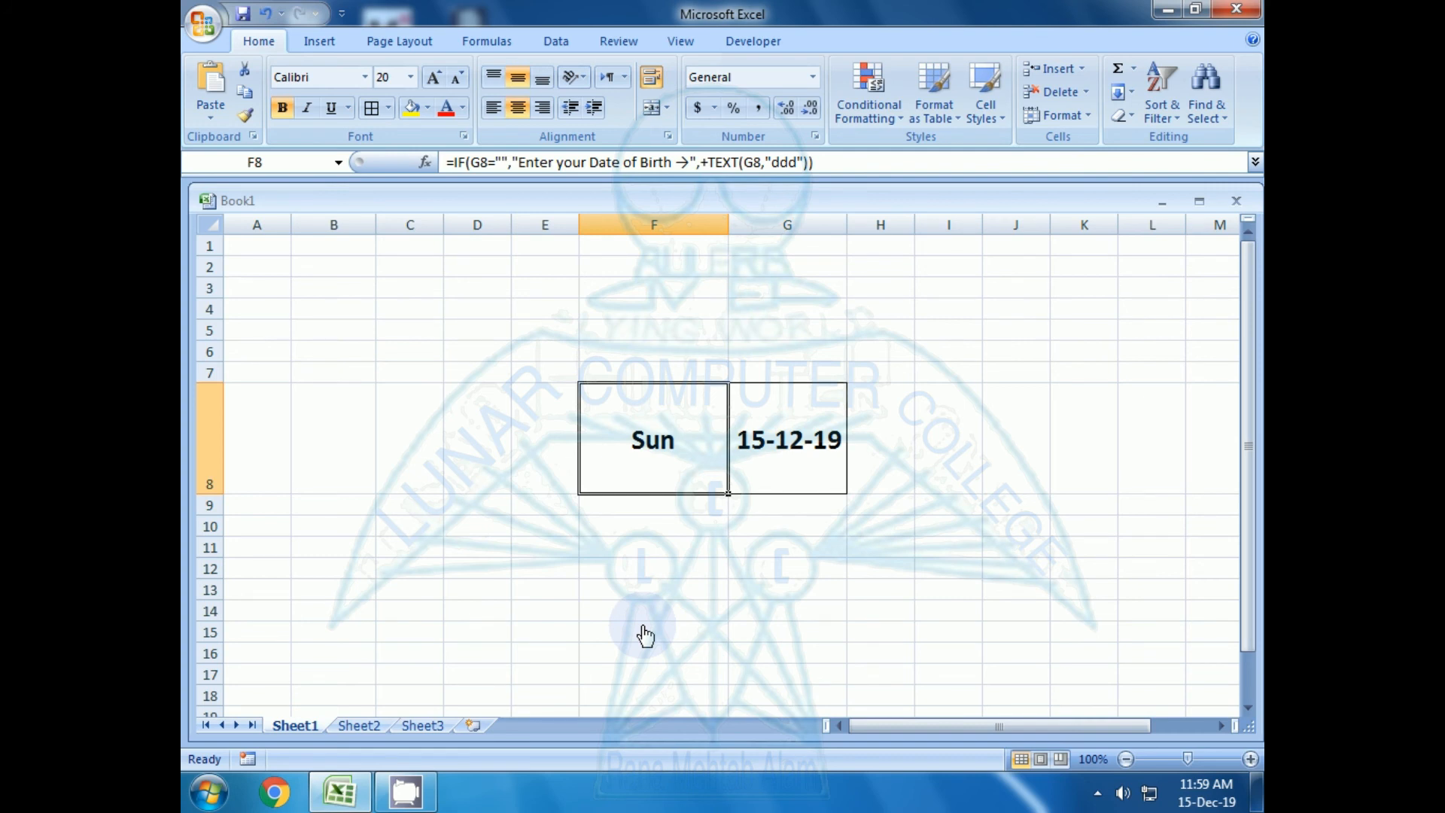
key("F2")
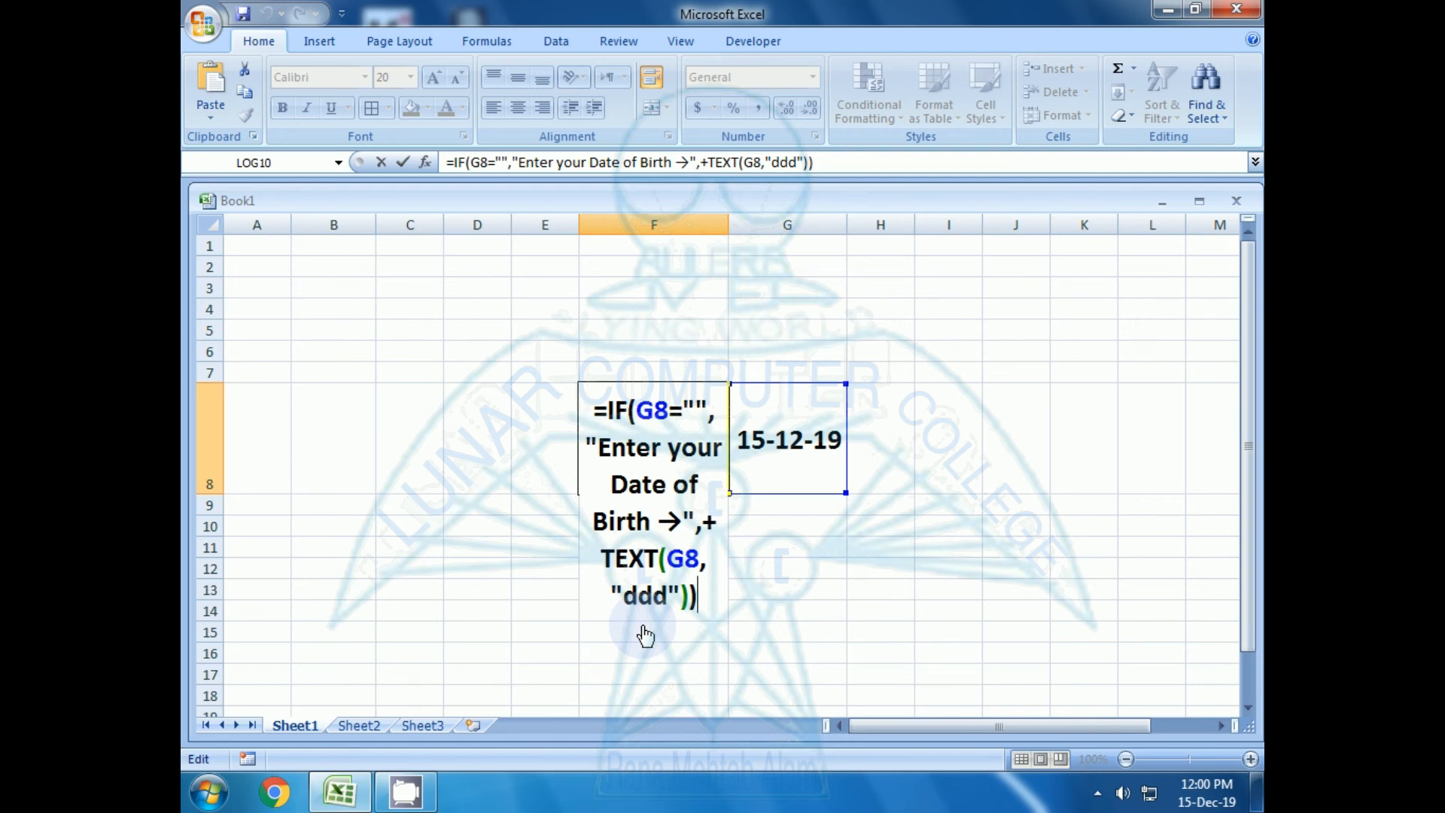
Enter Saturday in cell B9 and fill the weekday series down to Friday in cell B15
left_click(334, 499)
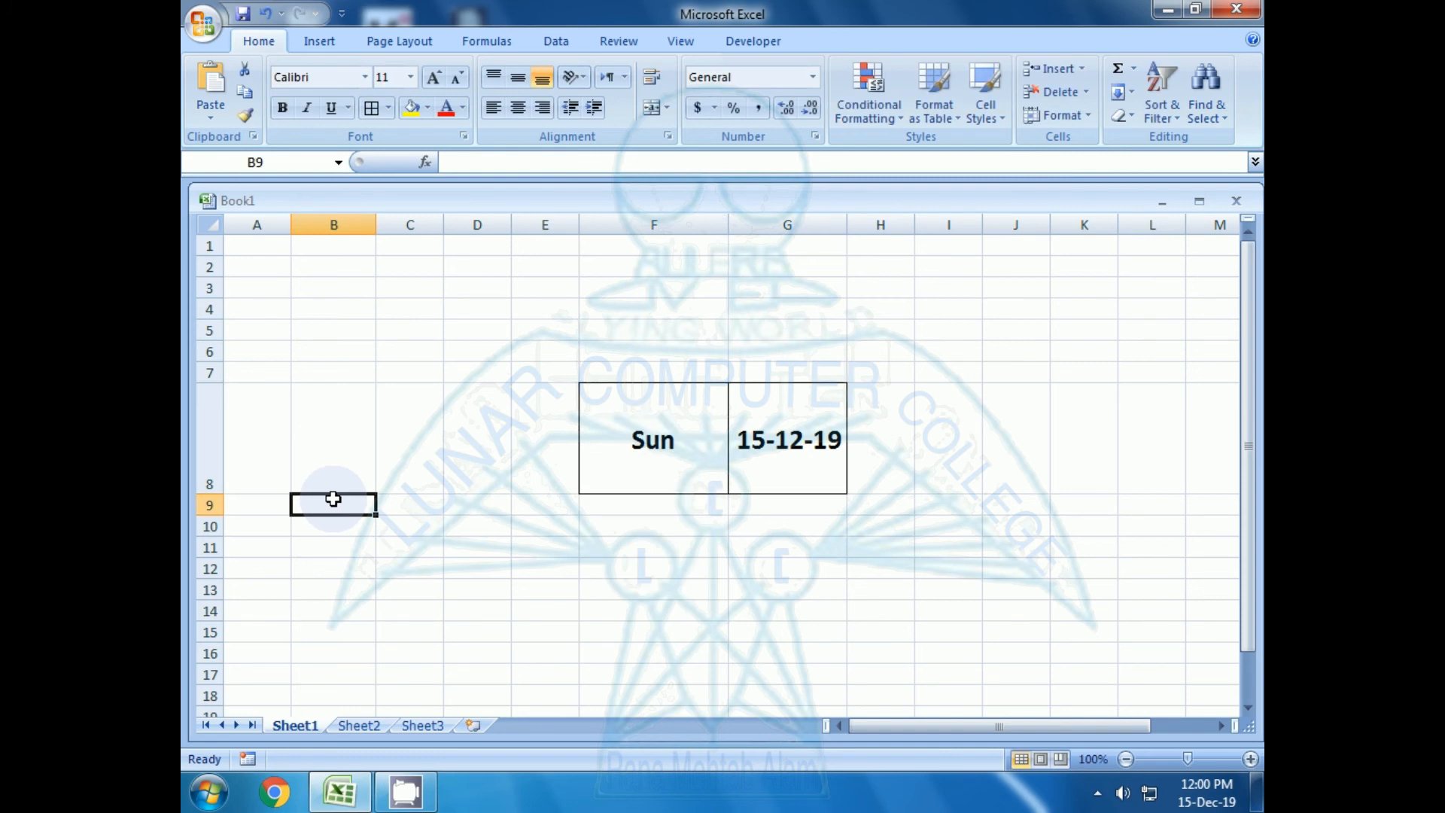
type("Sa")
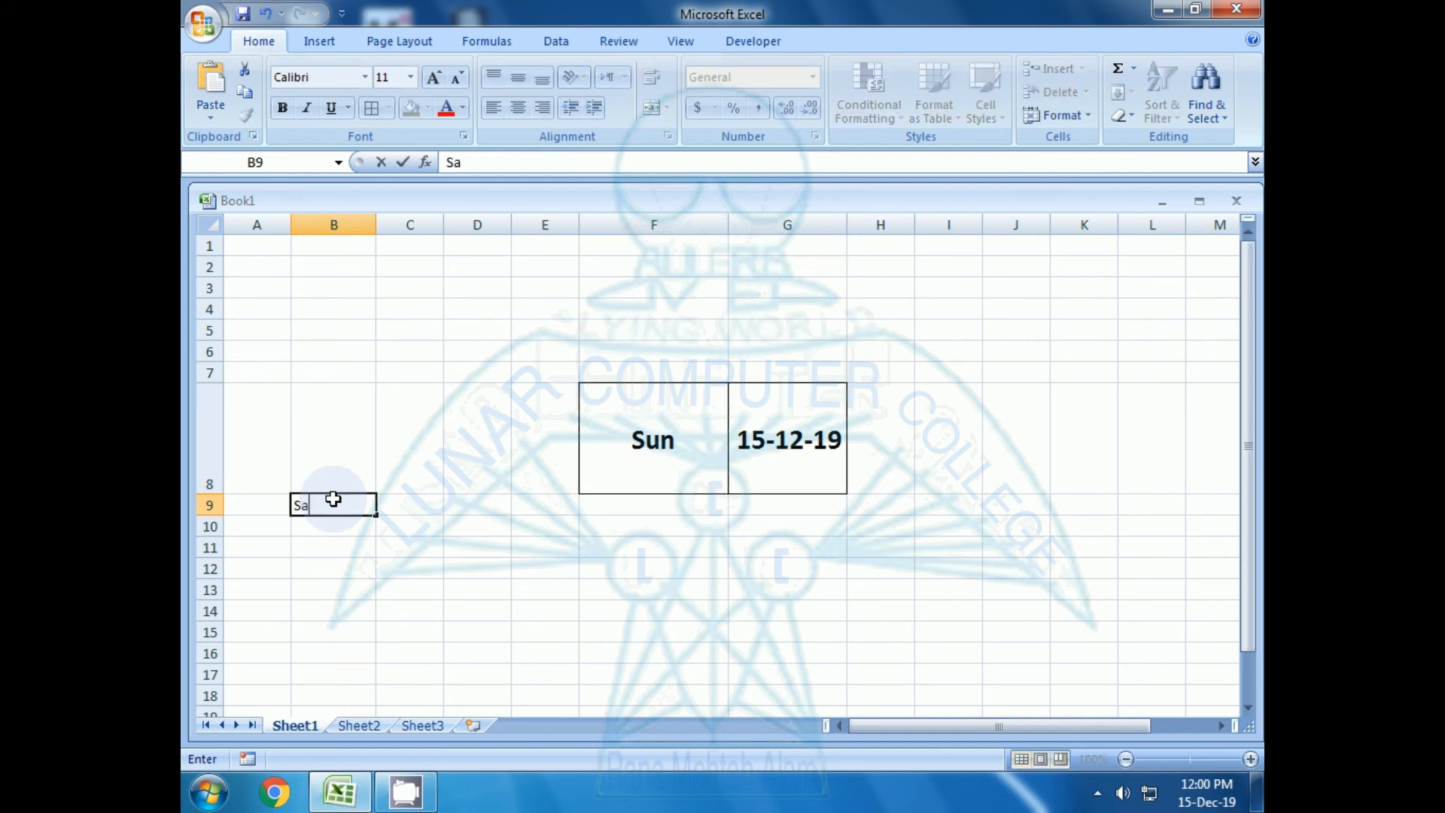
type("turday")
key("Return")
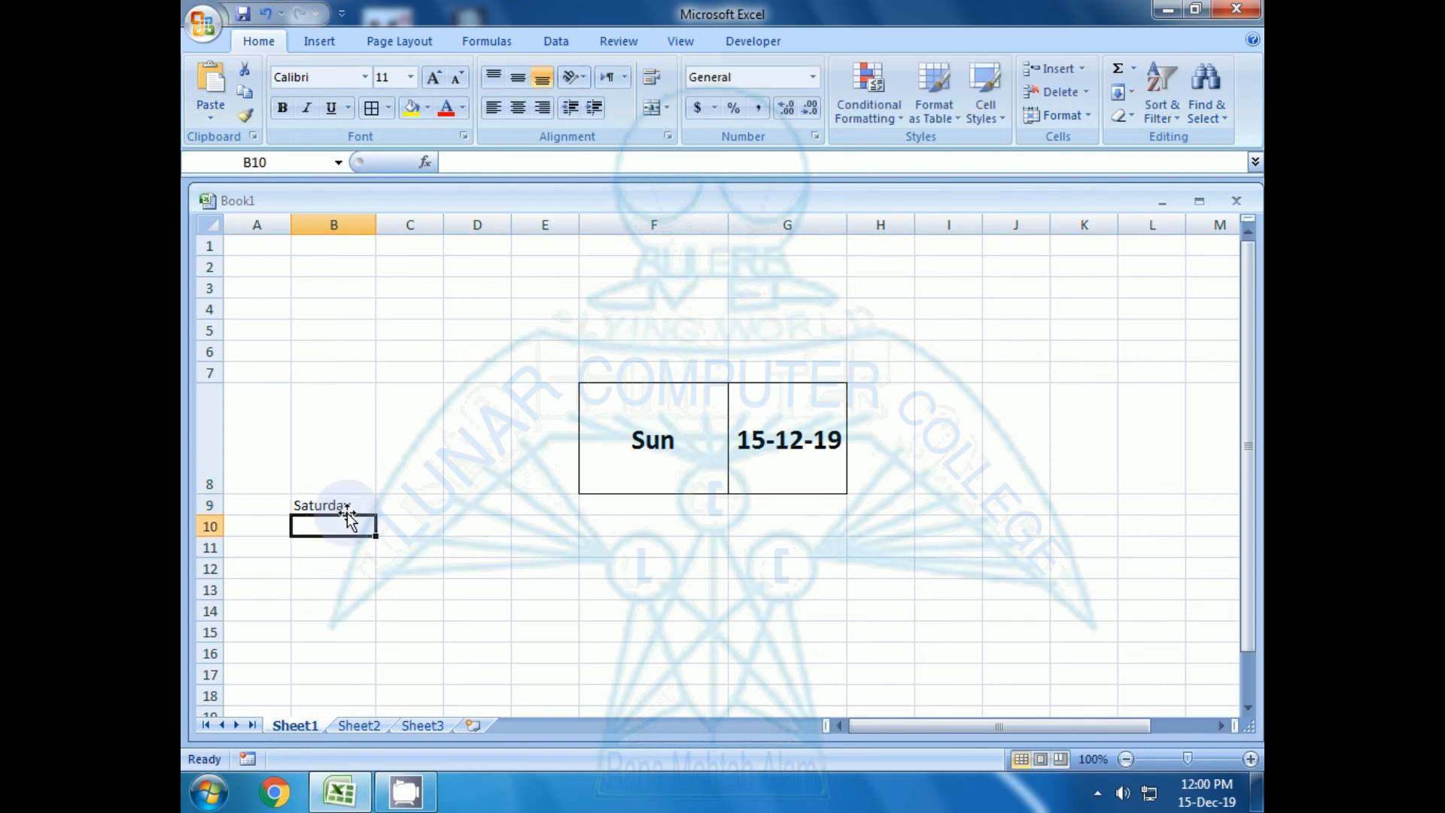
left_click(332, 502)
left_click_drag(376, 520, 360, 636)
left_click(301, 590)
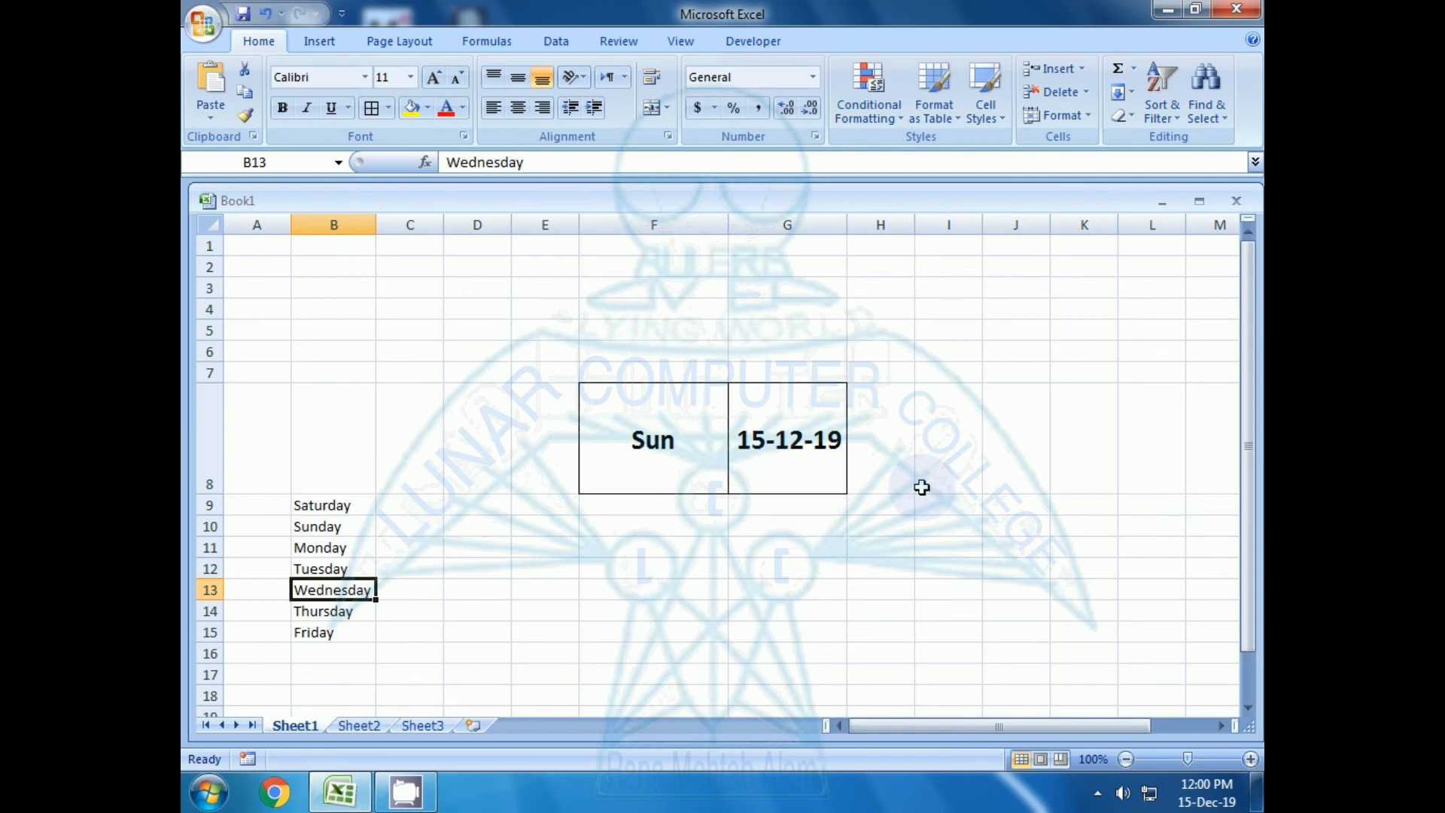
Extend the TEXT format code in the formula of cell F8 to "ddddddddd"
left_click(625, 455)
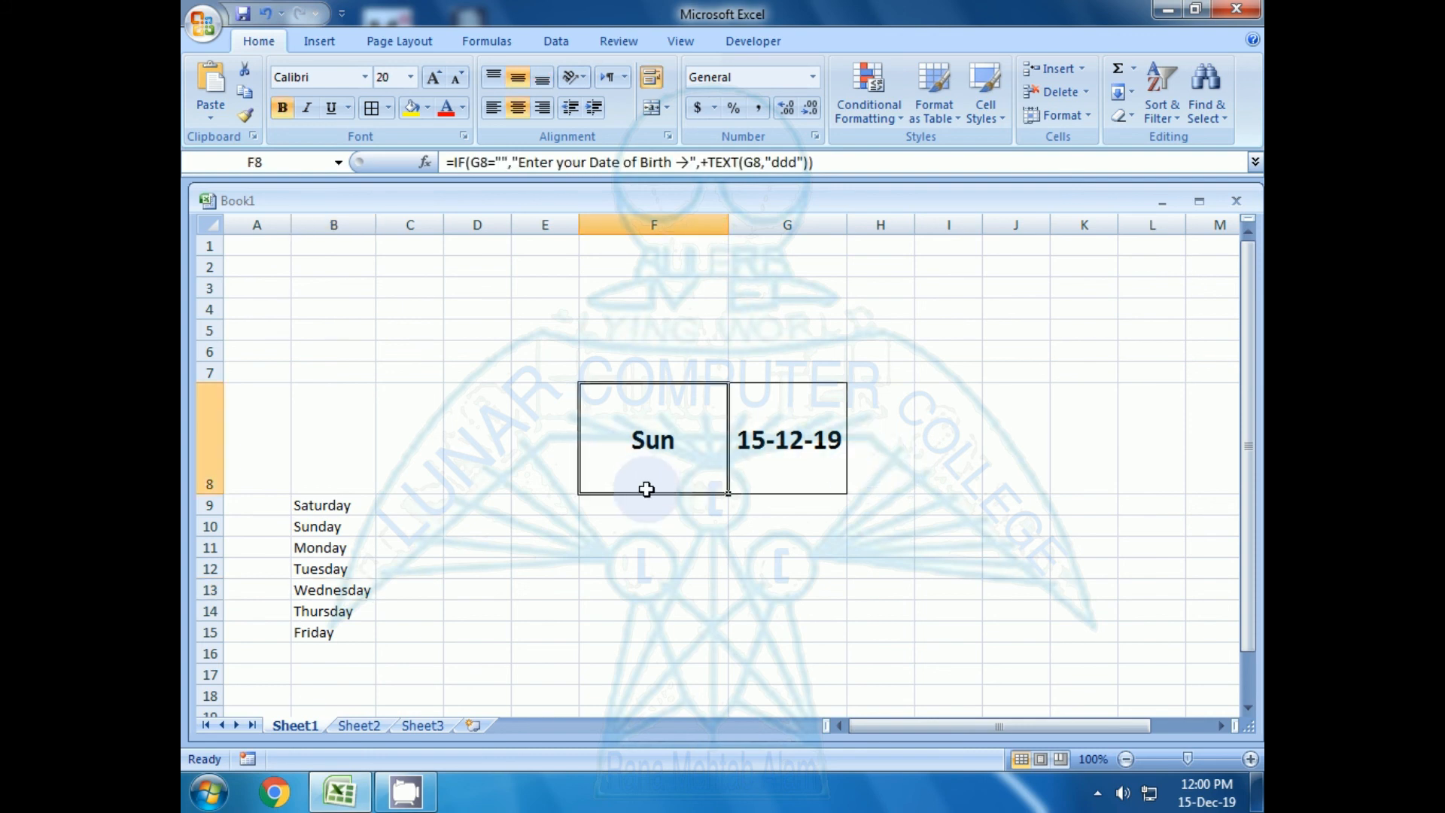
double_click(646, 489)
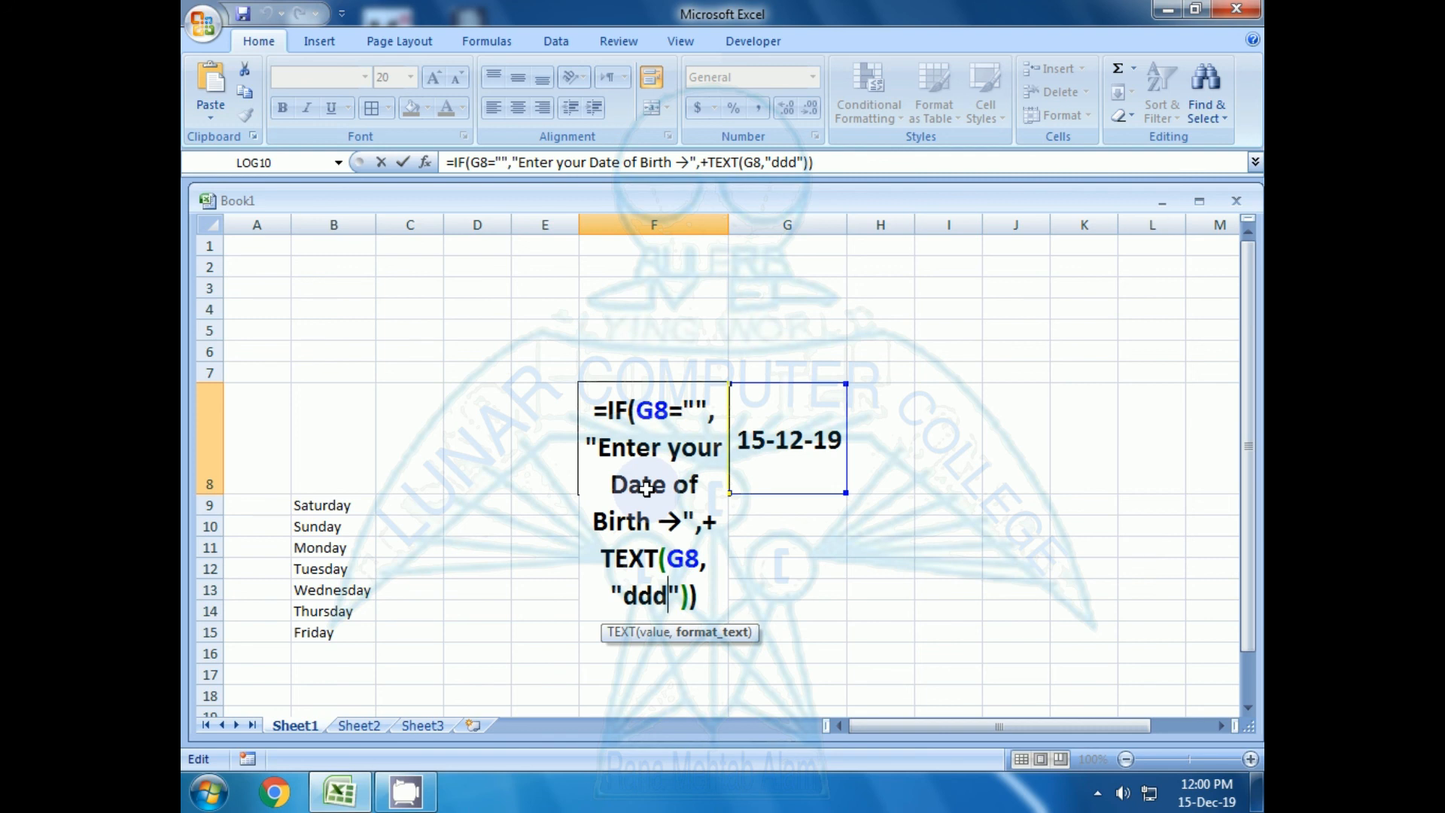
type("ddddd")
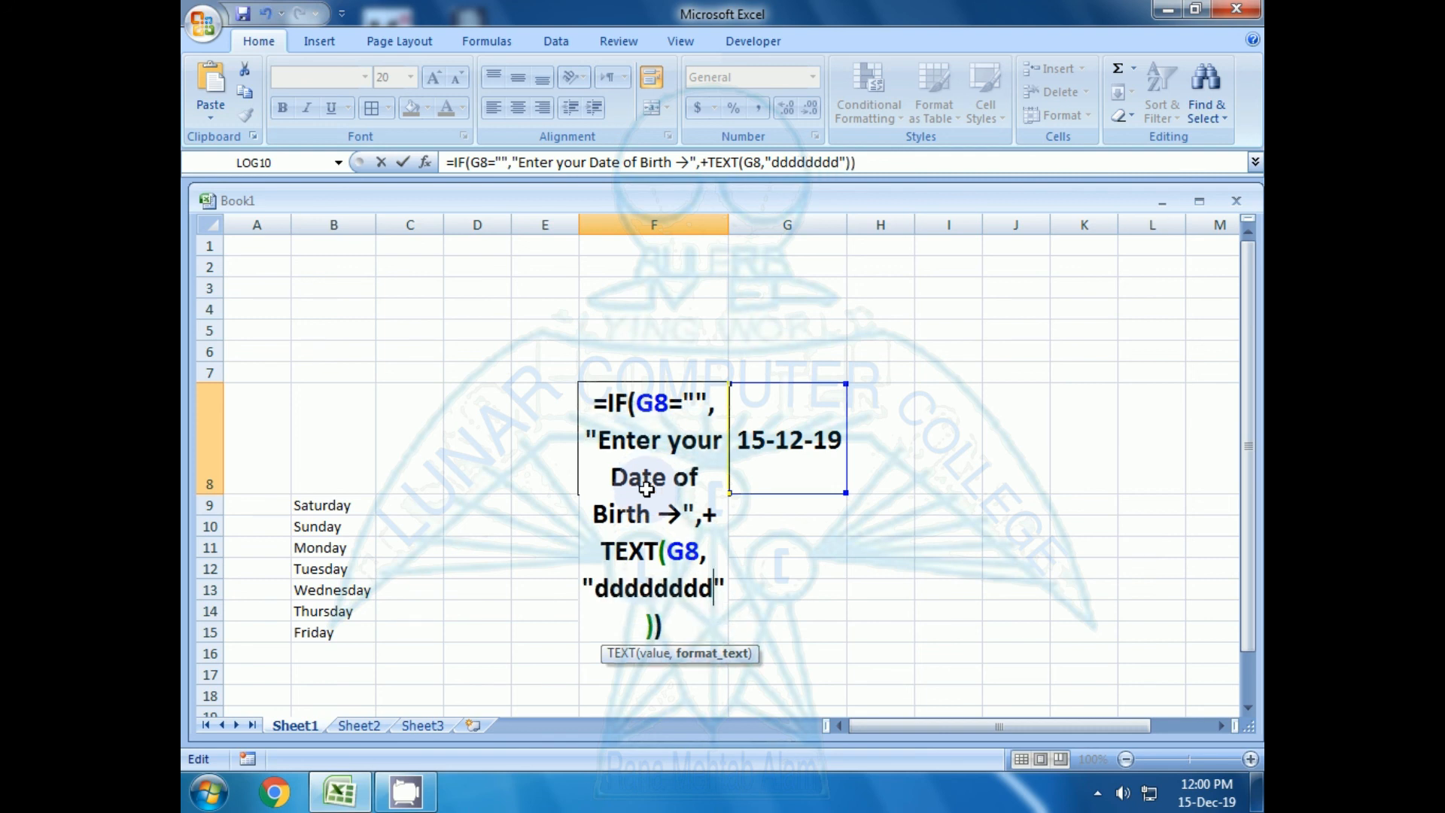
type("d")
key("Return")
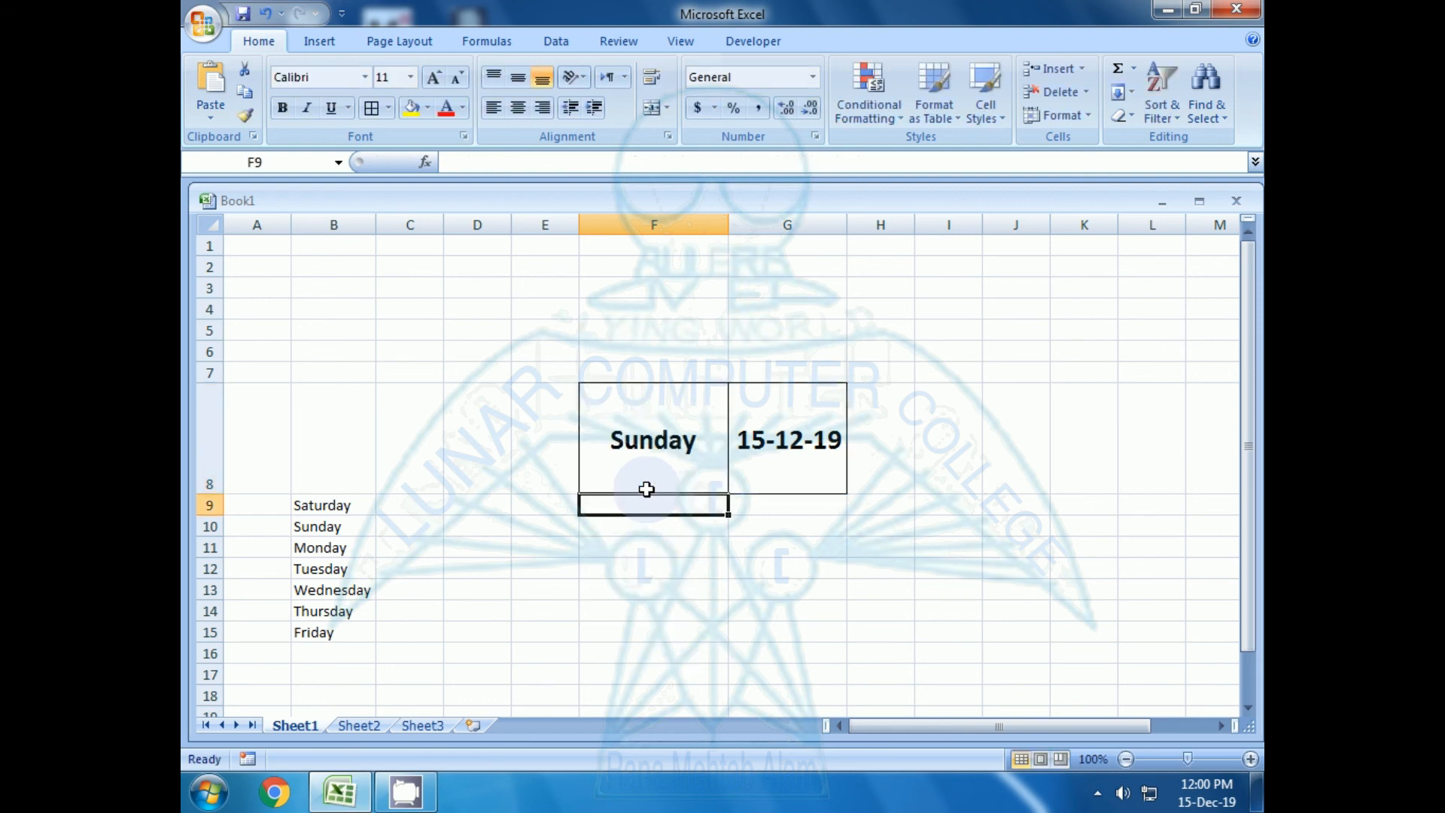
left_click(646, 489)
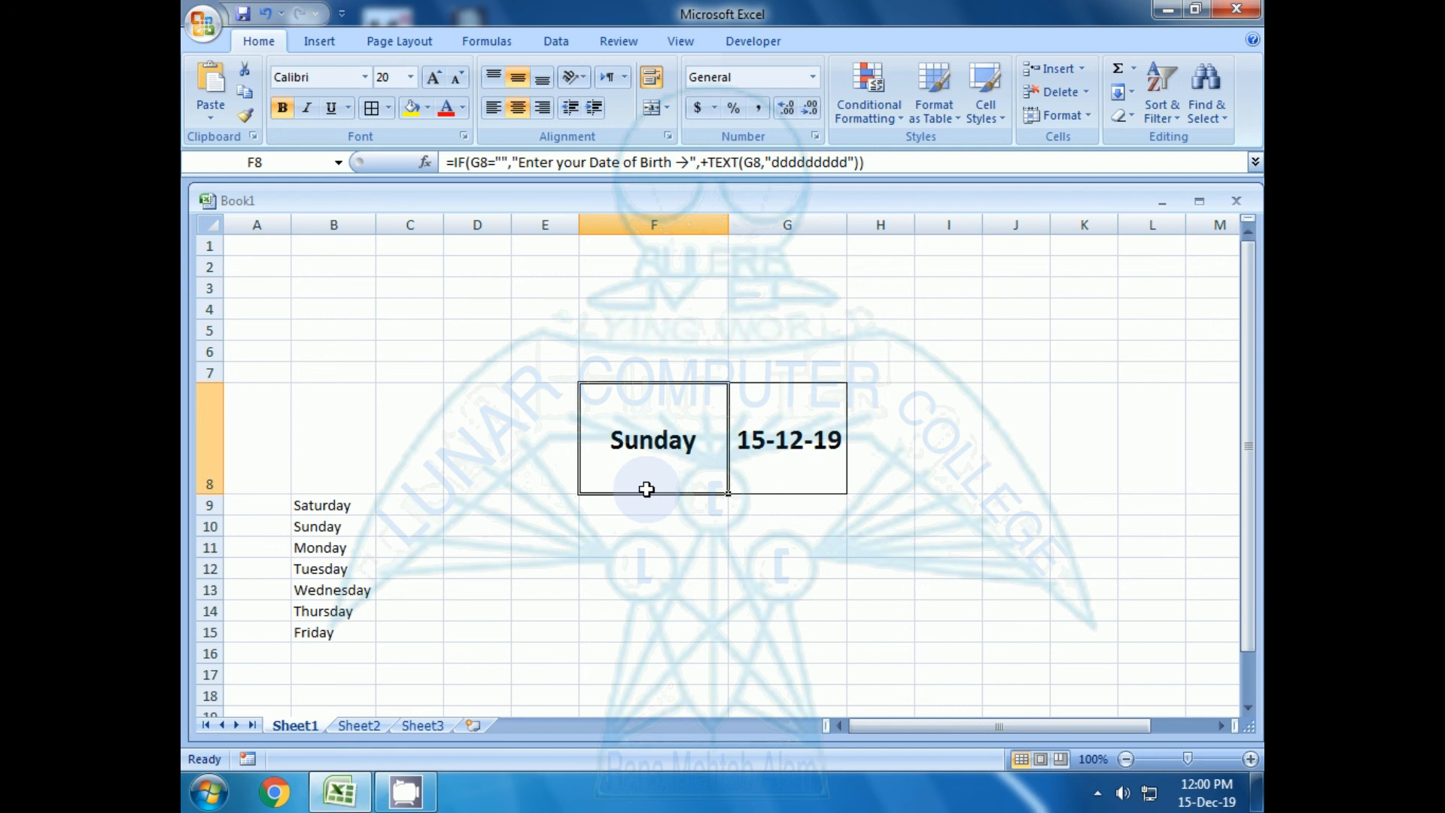
Change the day number of the date in cell G8 to 18
key("Right")
key("F2")
key("Left")
key("Left")
key("Left")
key("Left")
key("Left")
key("Left")
key("Left")
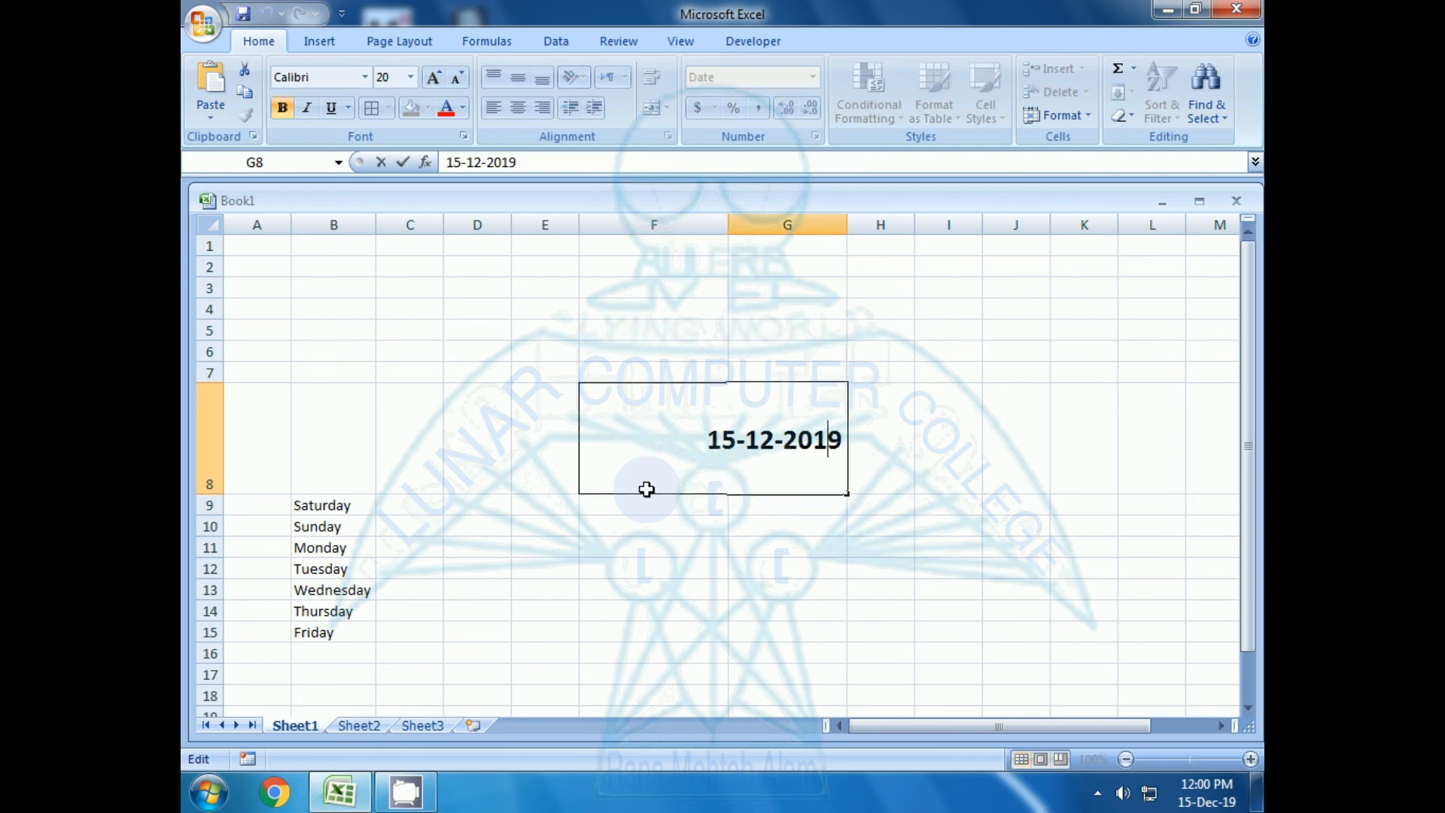
key("Left")
key("Left")
key("Delete")
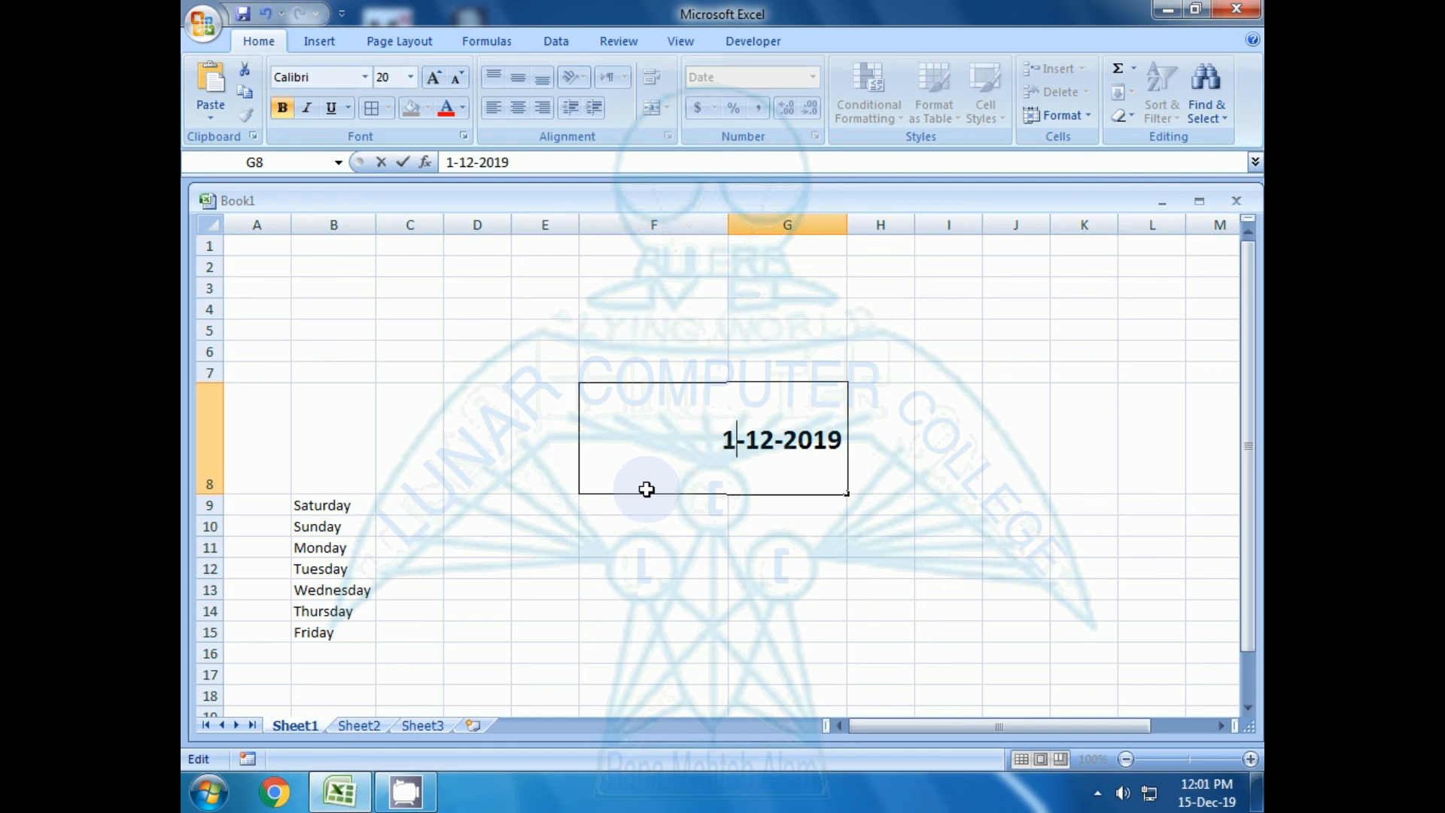
type("8")
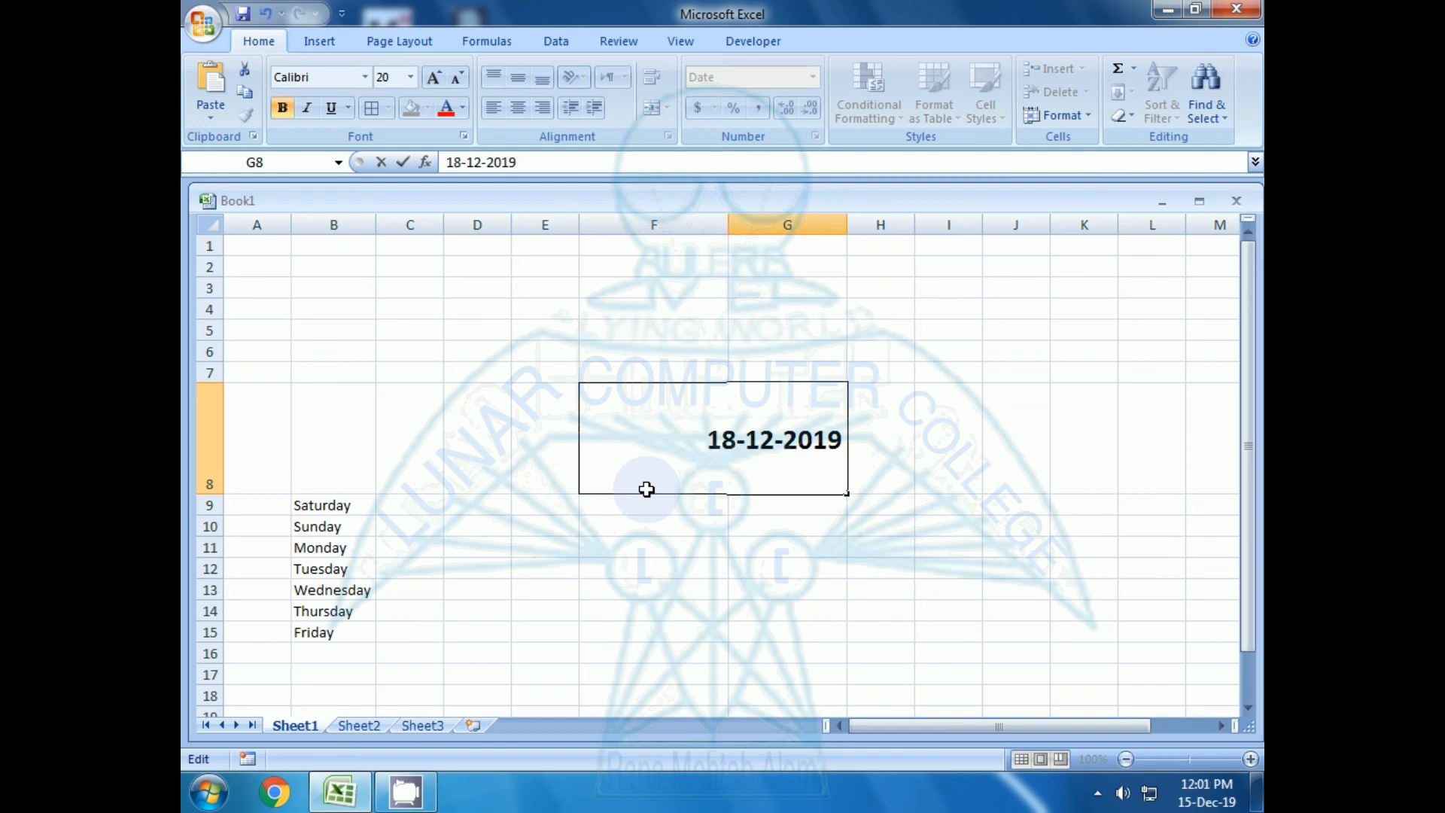
key("Return")
key("Up")
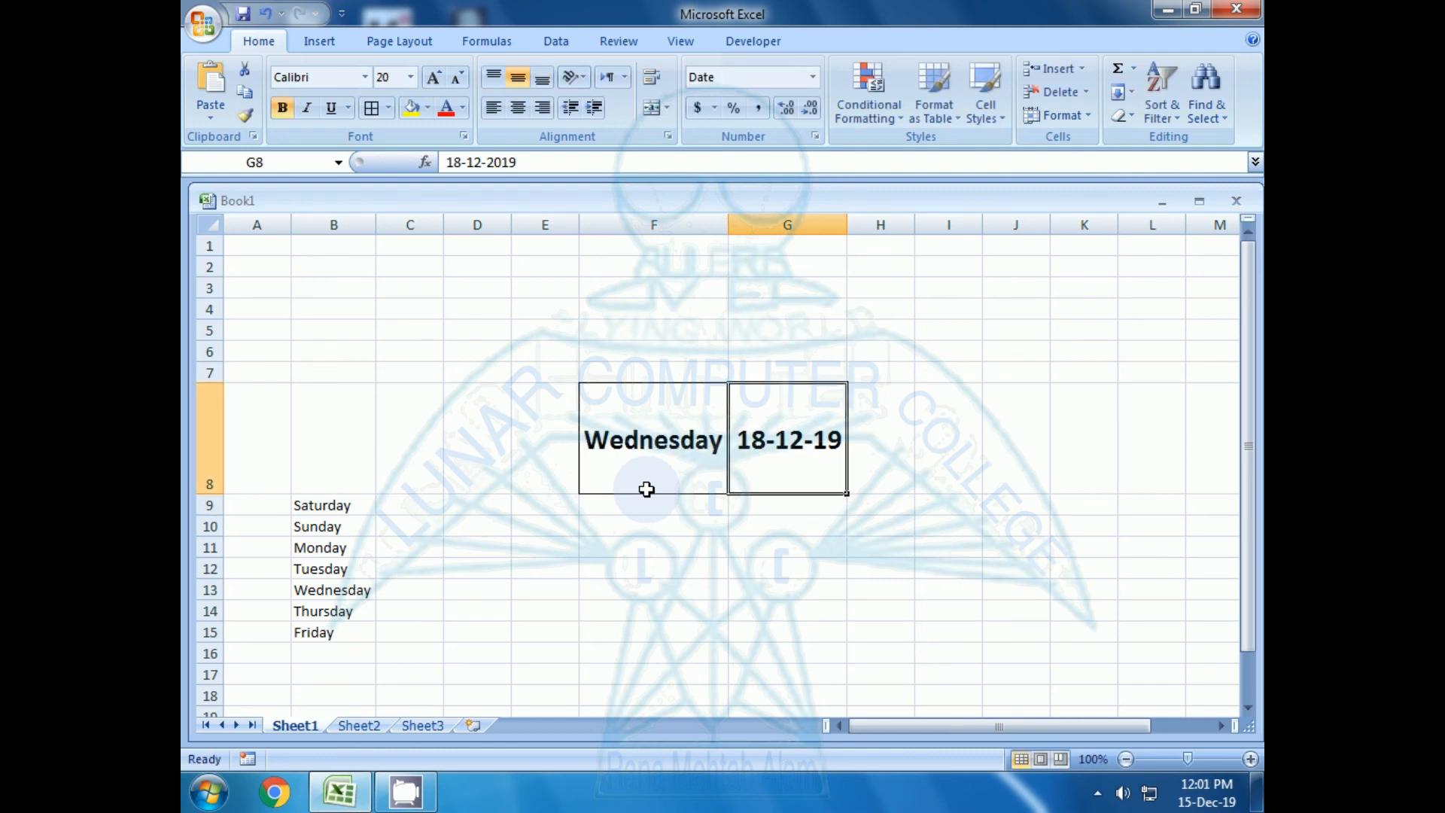
Open the formula in cell F8 for editing
key("Left")
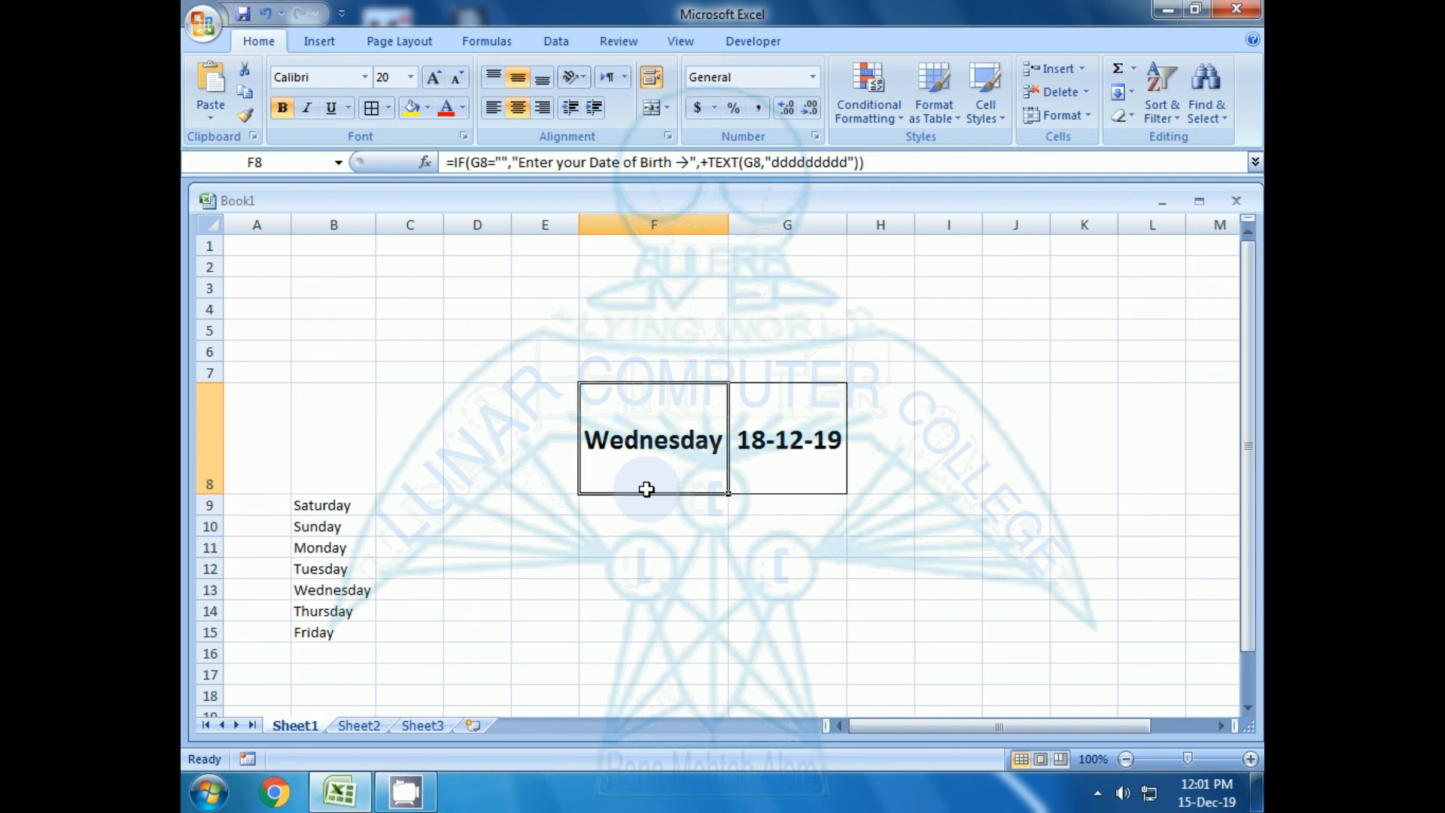
key("F2")
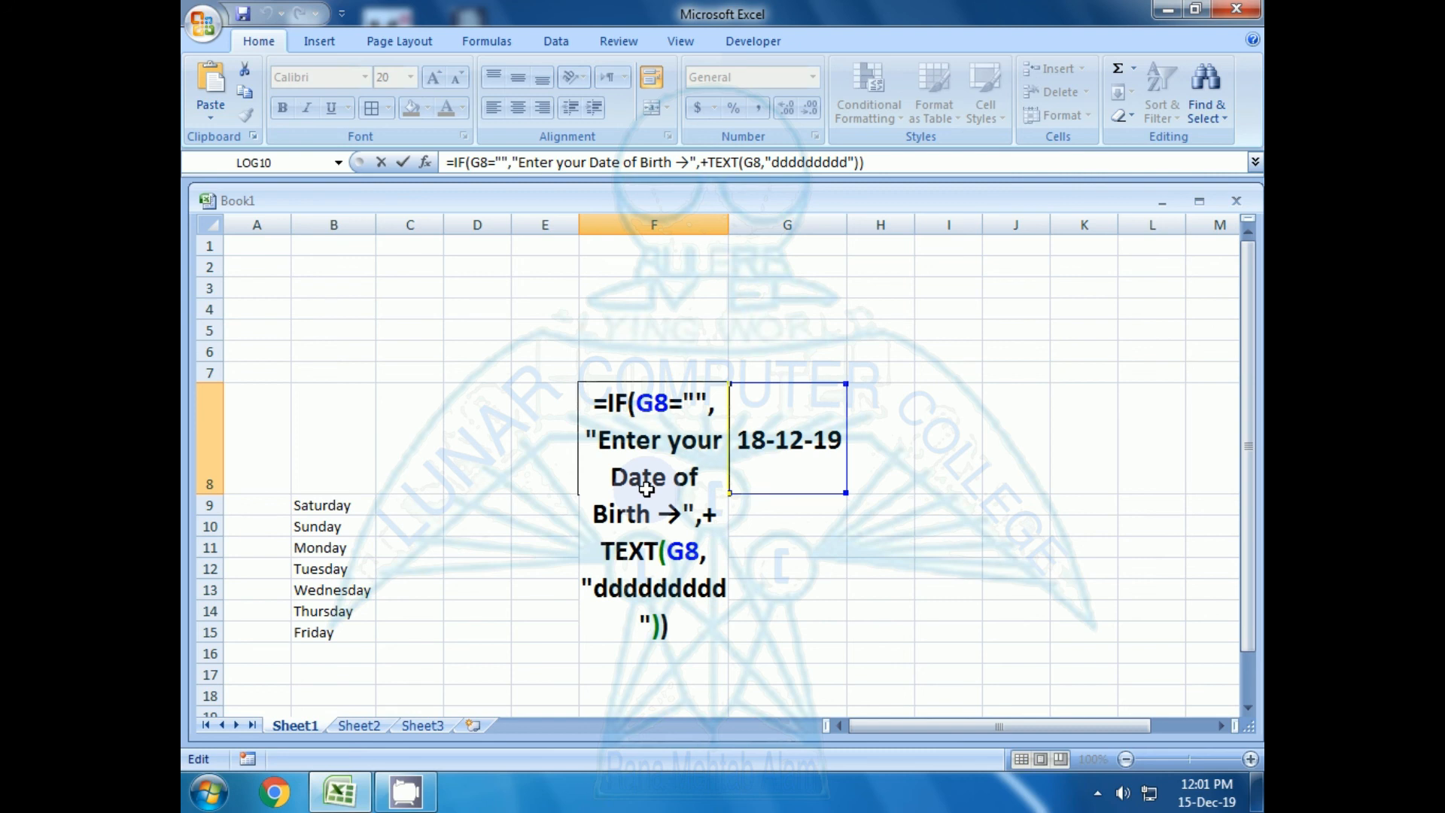